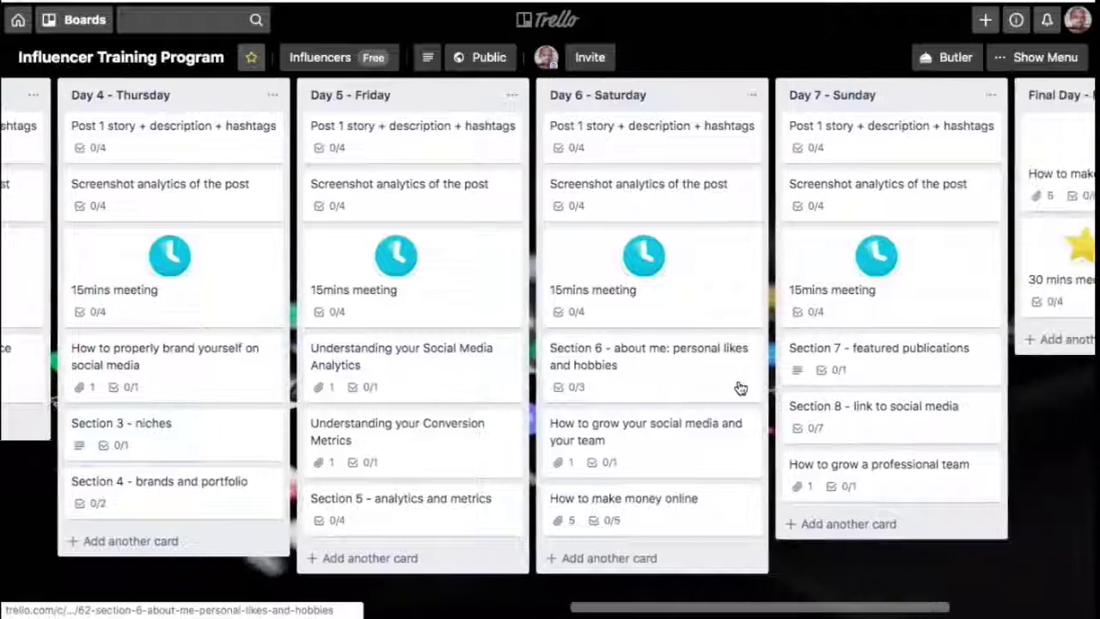
Go back to the Program Outline list and view the details of the Connecting and Social Networking card
{"action": "scroll", "coordinate": [845, 257], "scroll_direction": "left", "scroll_amount": 8}
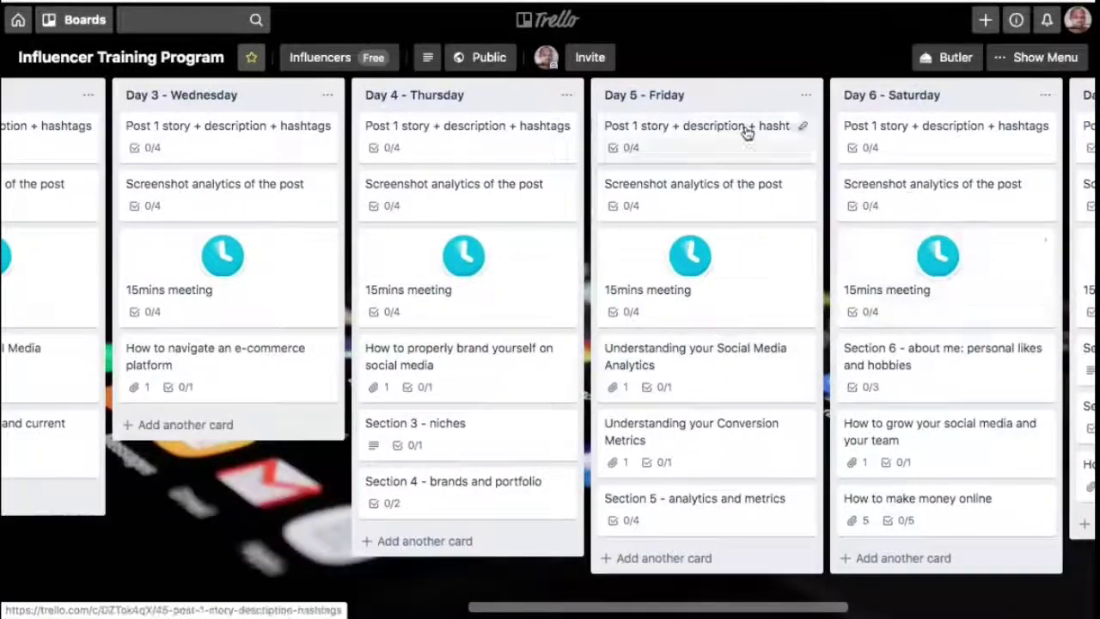
{"action": "scroll", "coordinate": [621, 477], "scroll_direction": "left", "scroll_amount": 15}
{"action": "scroll", "coordinate": [624, 490], "scroll_direction": "left", "scroll_amount": 2}
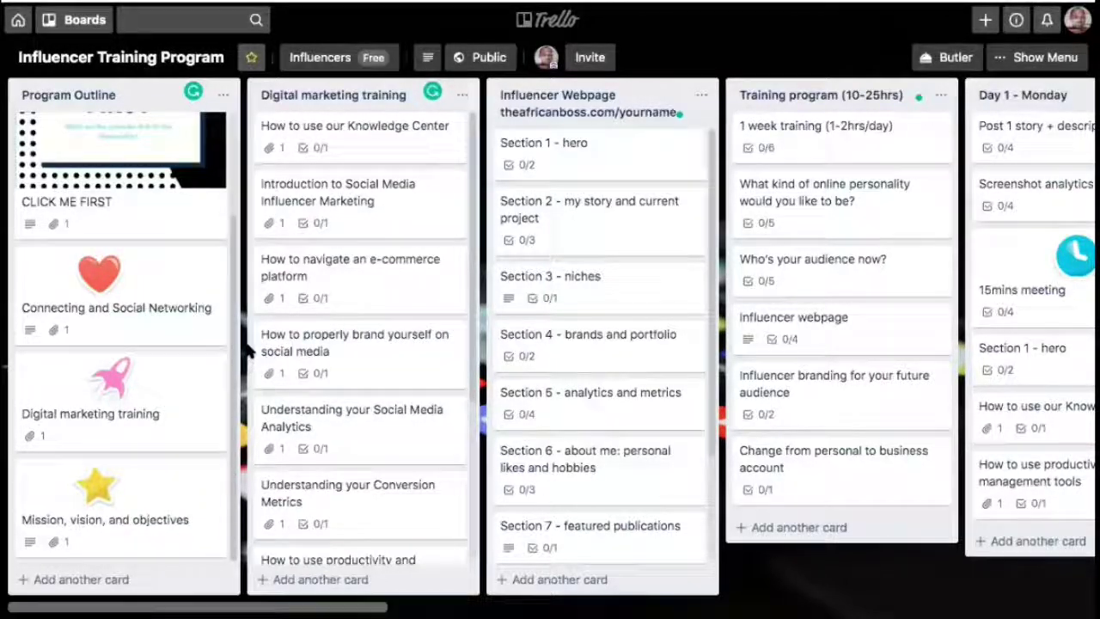
{"action": "left_click", "coordinate": [156, 275]}
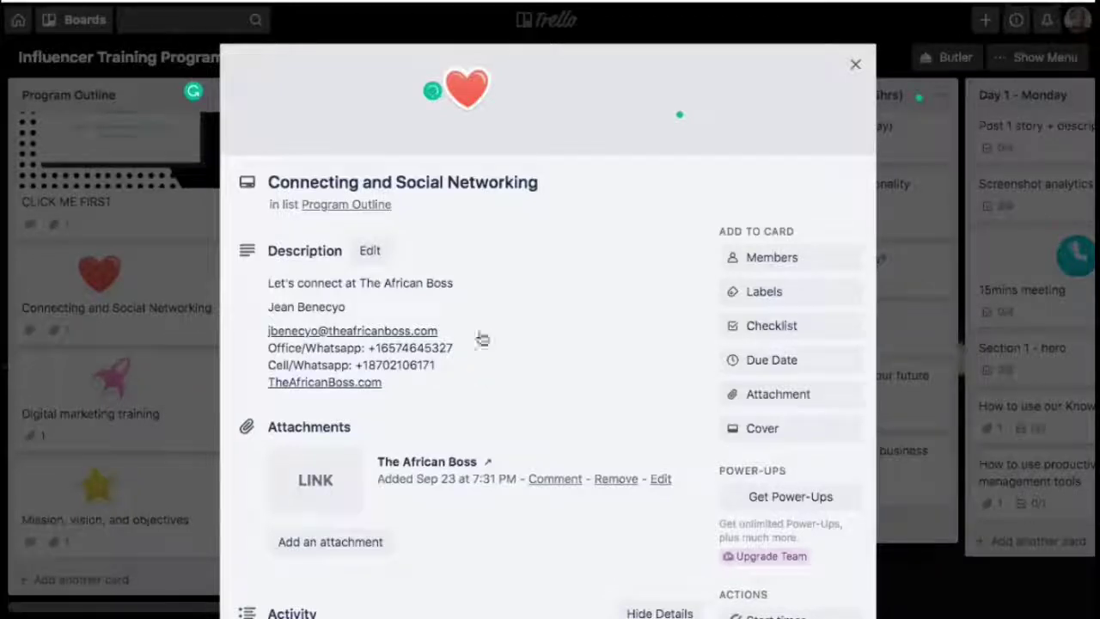
{"action": "left_click", "coordinate": [855, 67]}
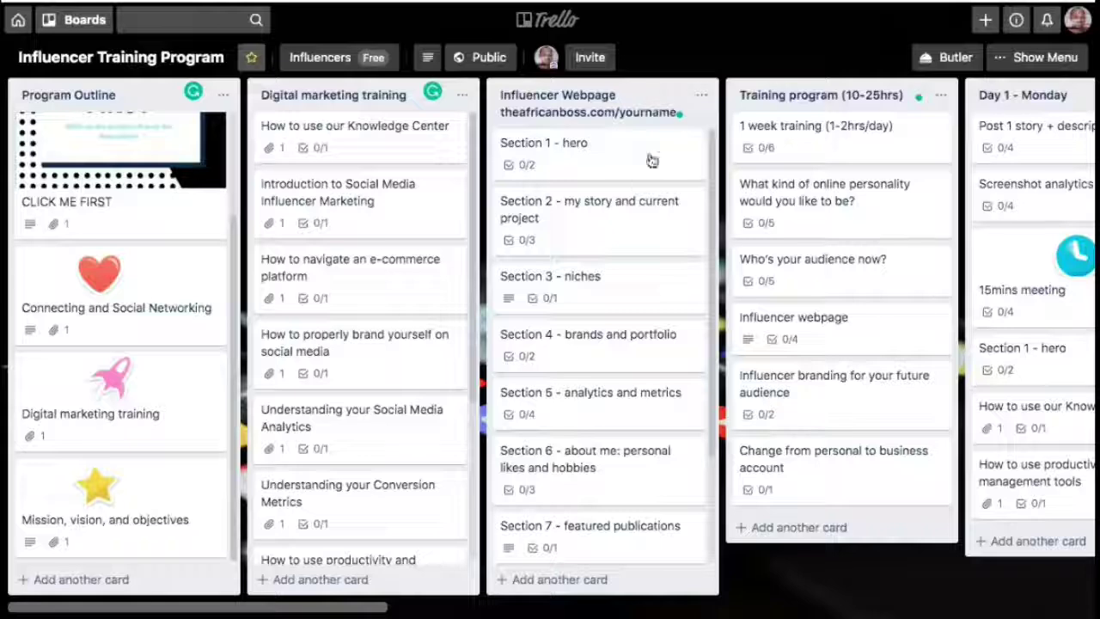
Look through the Influencer Webpage list and review the checklist of its Section 1 - hero card
{"action": "scroll", "coordinate": [634, 314], "scroll_direction": "down", "scroll_amount": 3}
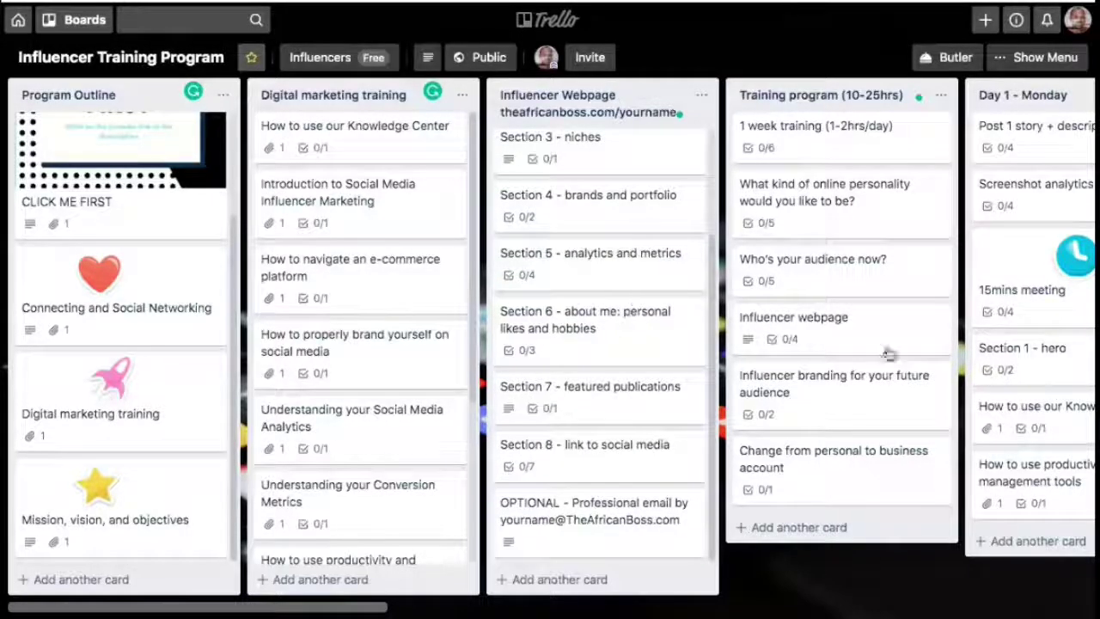
{"action": "scroll", "coordinate": [533, 365], "scroll_direction": "up", "scroll_amount": 1}
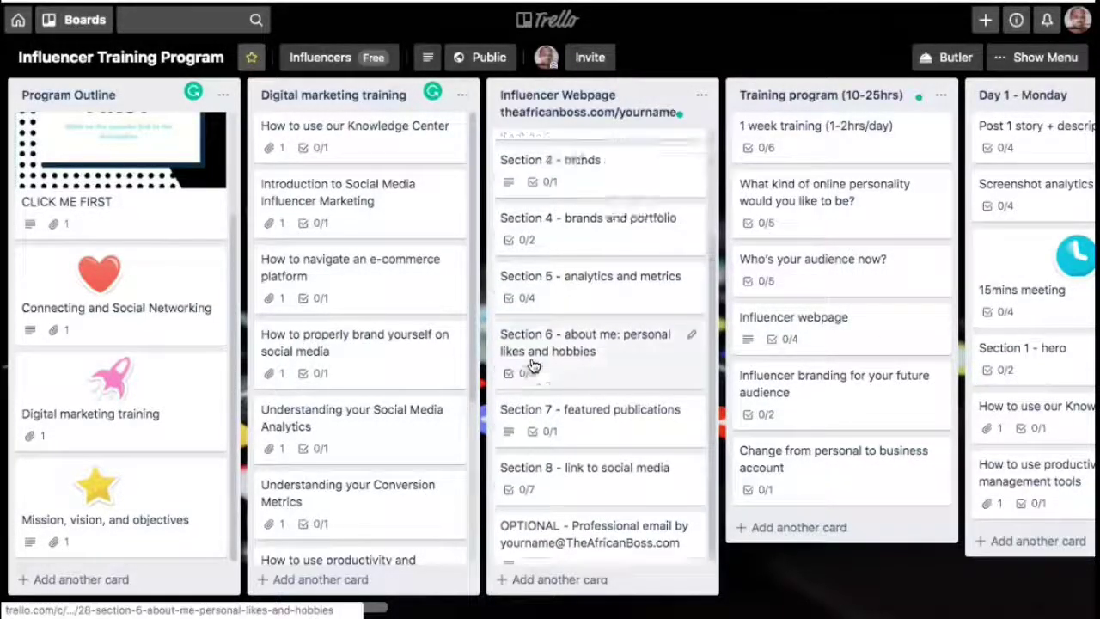
{"action": "scroll", "coordinate": [533, 365], "scroll_direction": "up", "scroll_amount": 3}
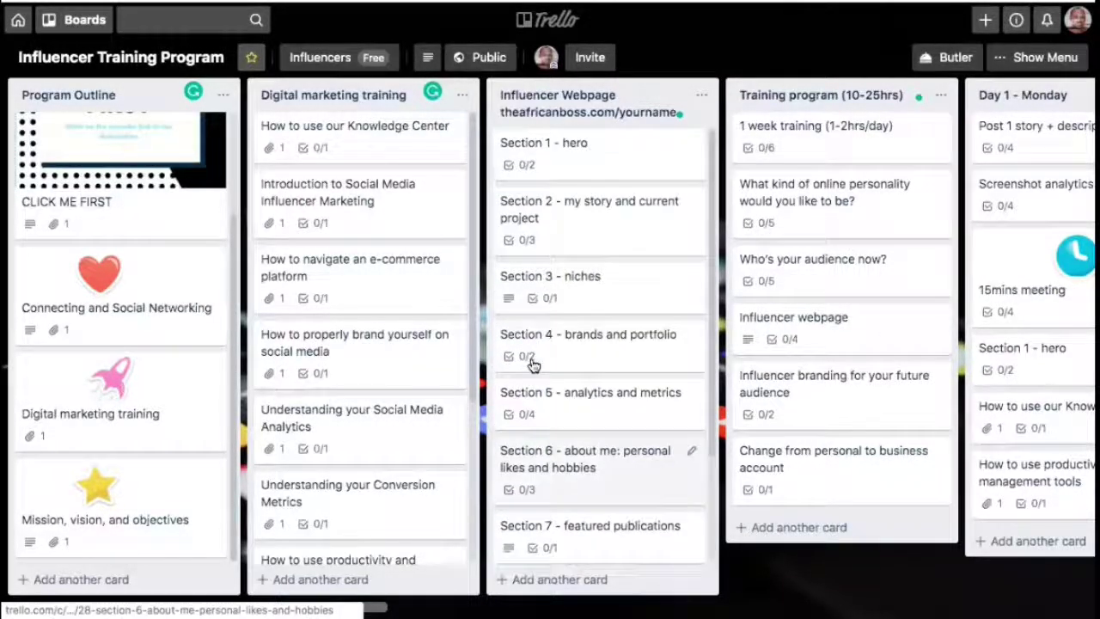
{"action": "left_click", "coordinate": [610, 146]}
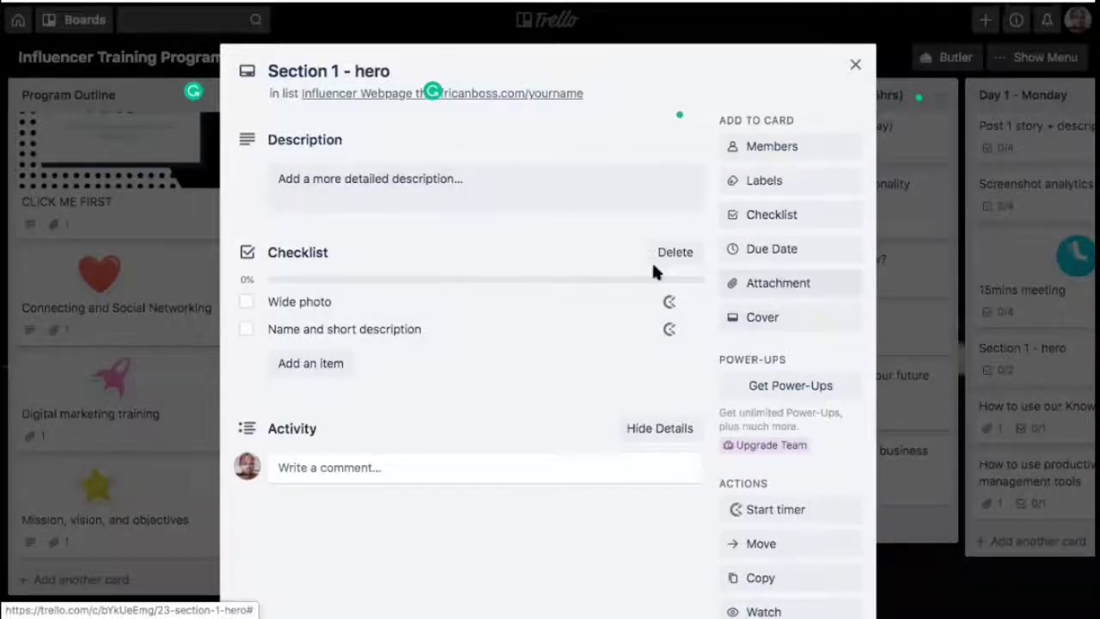
{"action": "left_click", "coordinate": [854, 68]}
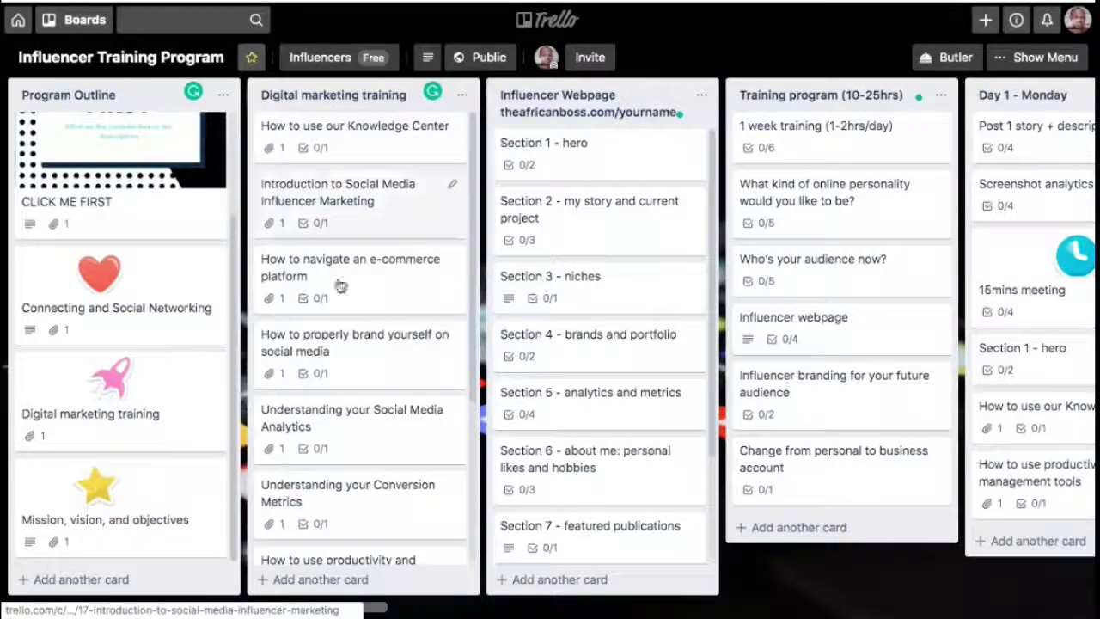
Review the How to use our Knowledge Center card in Digital marketing training and the Mission, vision, and objectives card in Program Outline
{"action": "scroll", "coordinate": [352, 344], "scroll_direction": "down", "scroll_amount": 3}
{"action": "scroll", "coordinate": [356, 275], "scroll_direction": "up", "scroll_amount": 3}
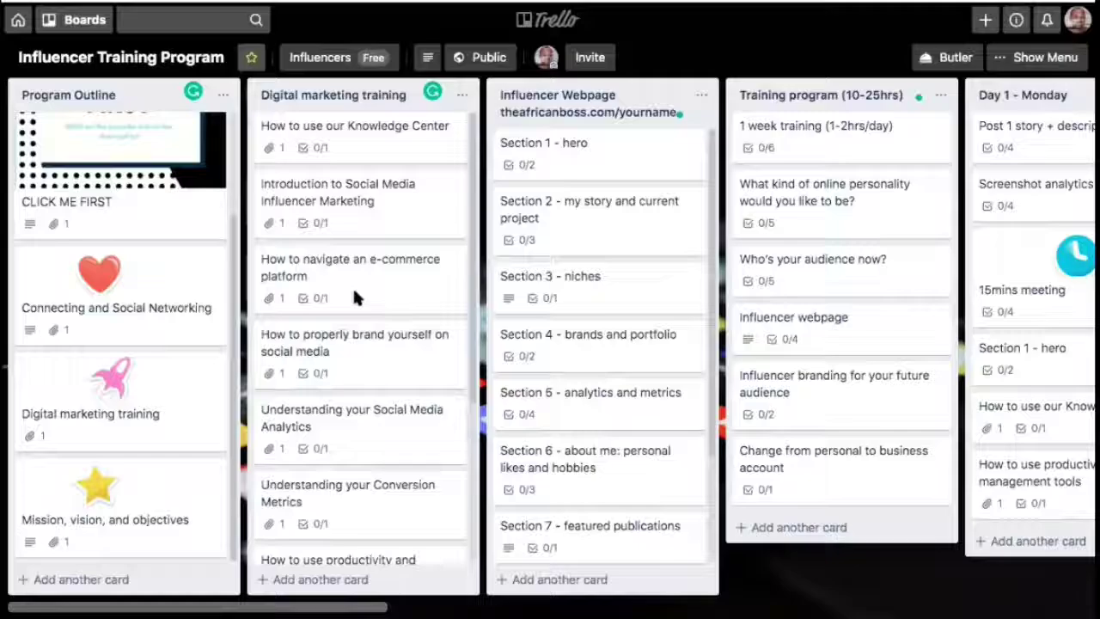
{"action": "left_click", "coordinate": [365, 145]}
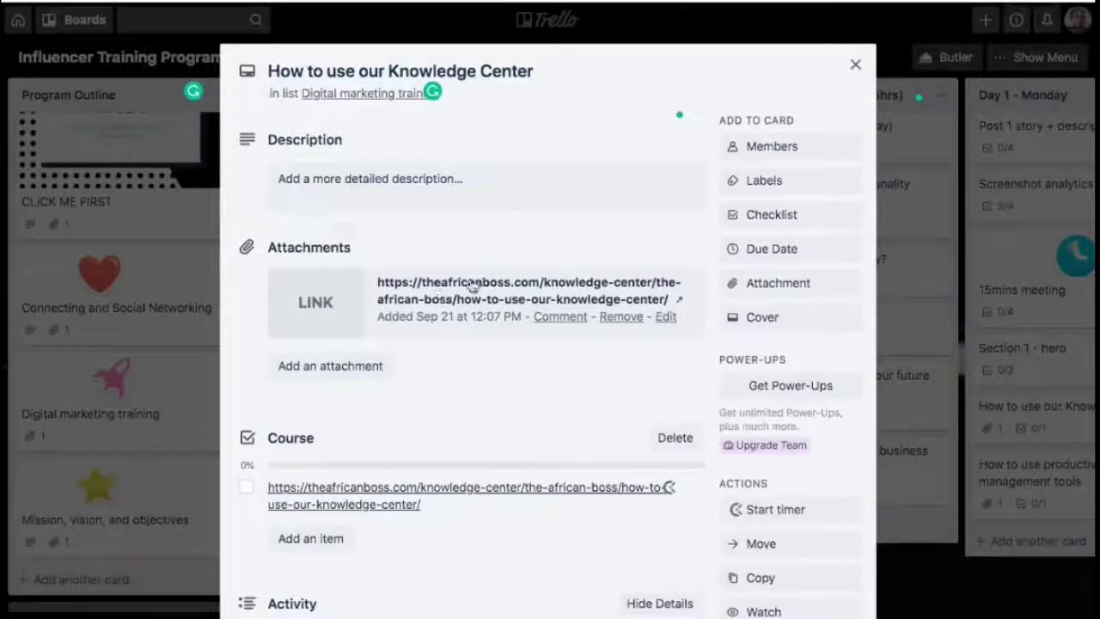
{"action": "left_click", "coordinate": [853, 67]}
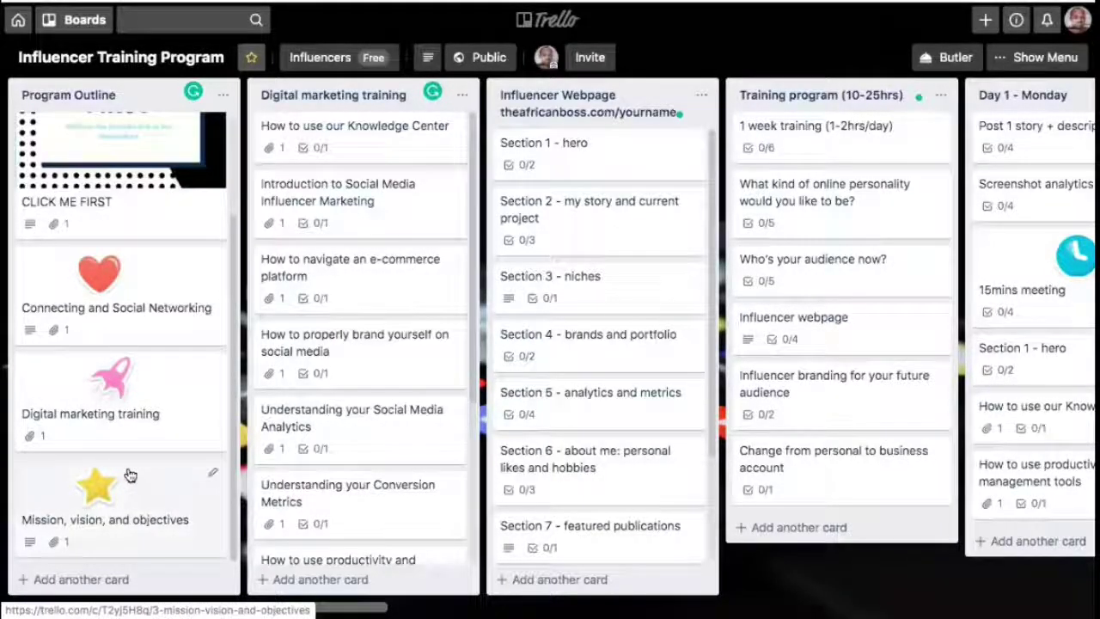
{"action": "left_click", "coordinate": [118, 511]}
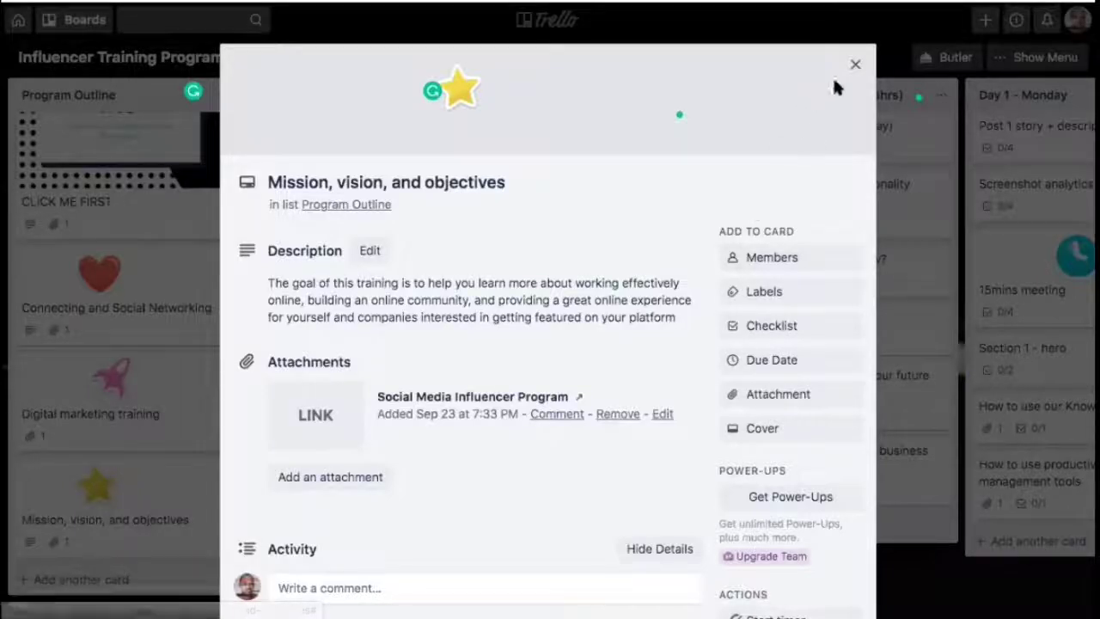
{"action": "left_click", "coordinate": [856, 66]}
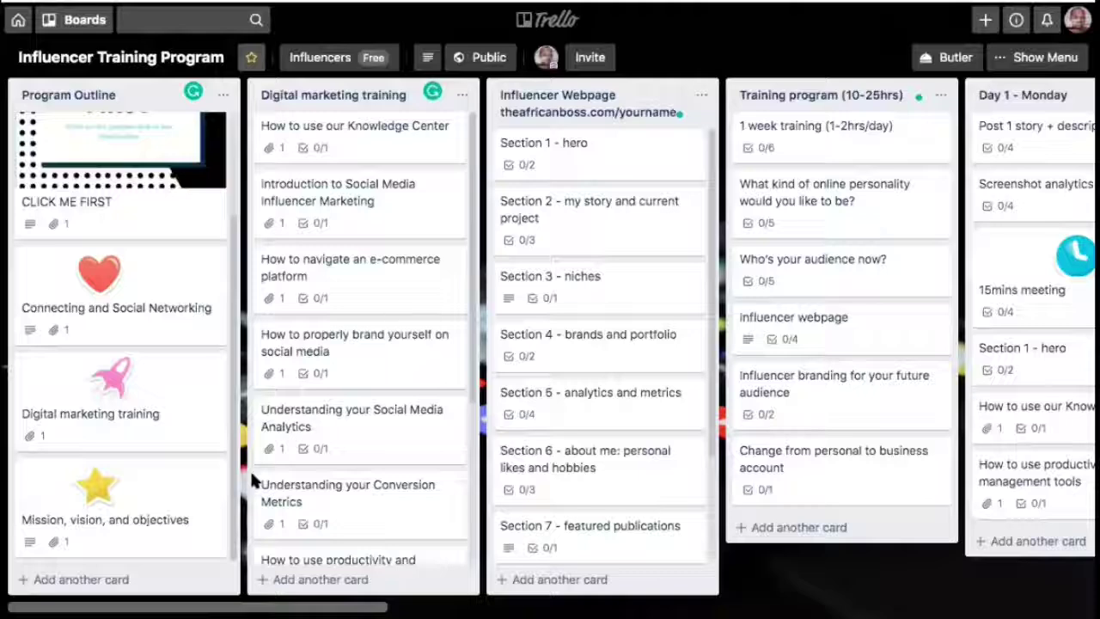
Look through the remaining cards of the Digital marketing training list and the section cards of the Influencer Webpage list
{"action": "scroll", "coordinate": [340, 418], "scroll_direction": "down", "scroll_amount": 3}
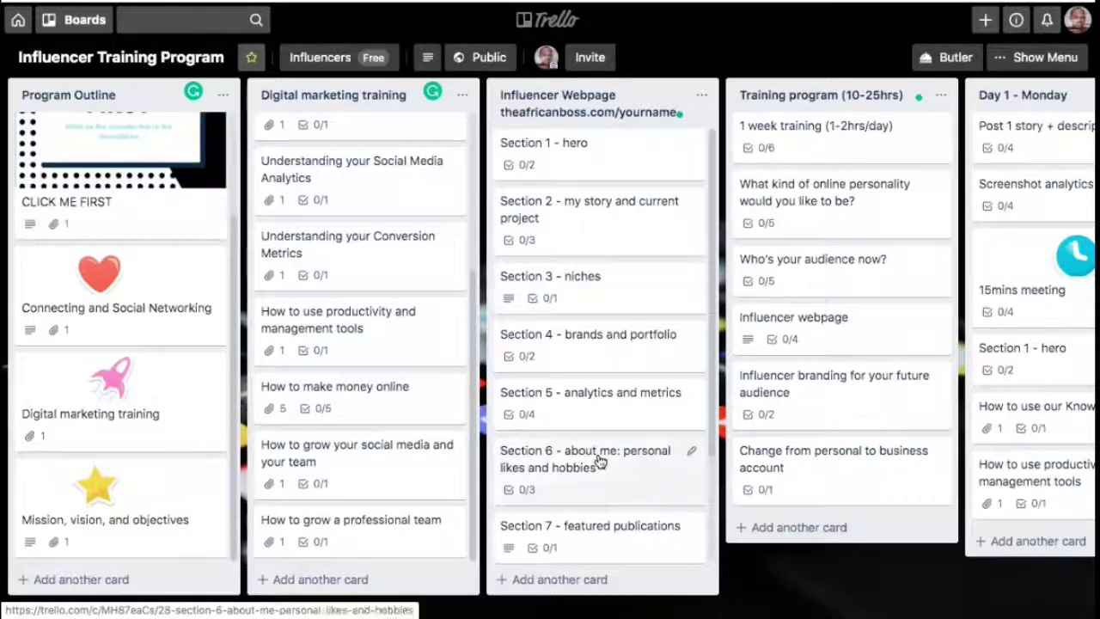
{"action": "scroll", "coordinate": [599, 461], "scroll_direction": "down", "scroll_amount": 2}
{"action": "scroll", "coordinate": [600, 219], "scroll_direction": "up", "scroll_amount": 2}
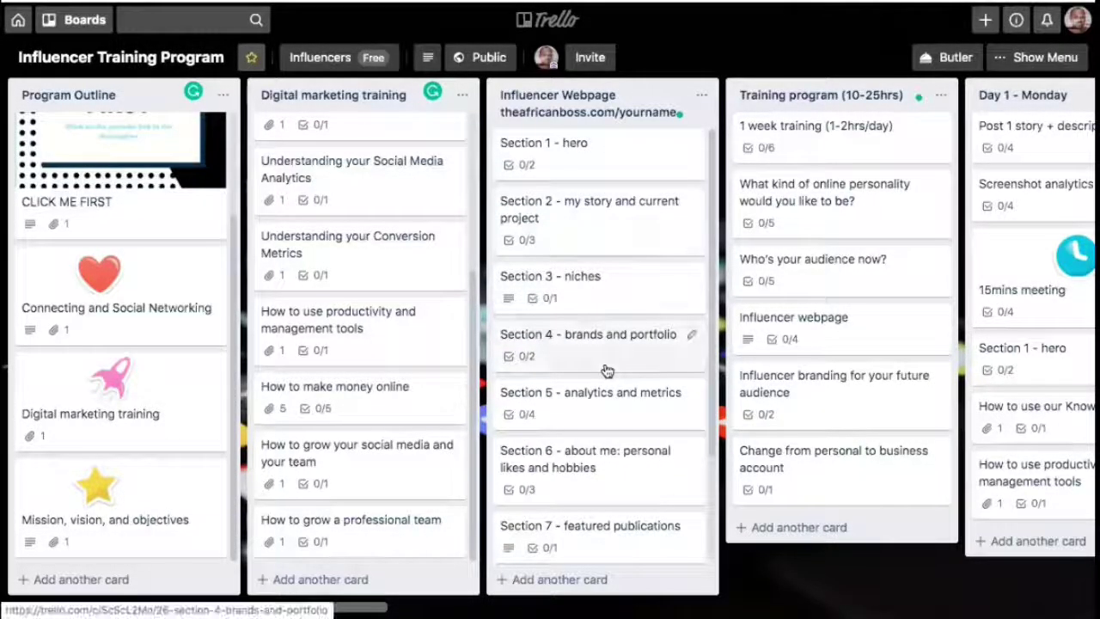
{"action": "scroll", "coordinate": [596, 430], "scroll_direction": "down", "scroll_amount": 1}
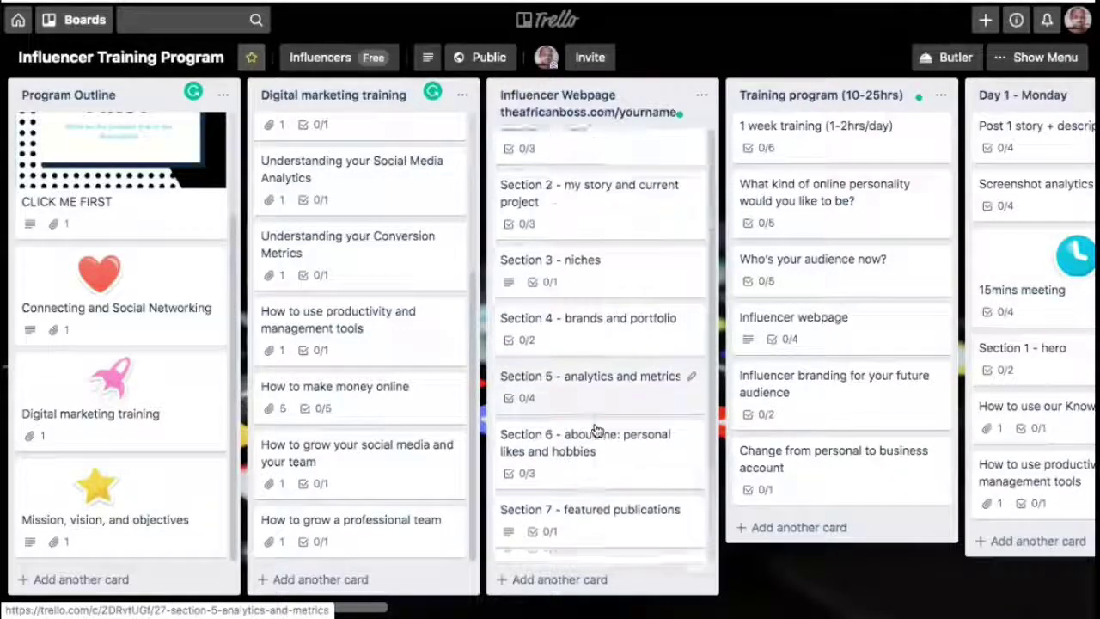
{"action": "scroll", "coordinate": [598, 426], "scroll_direction": "up", "scroll_amount": 1}
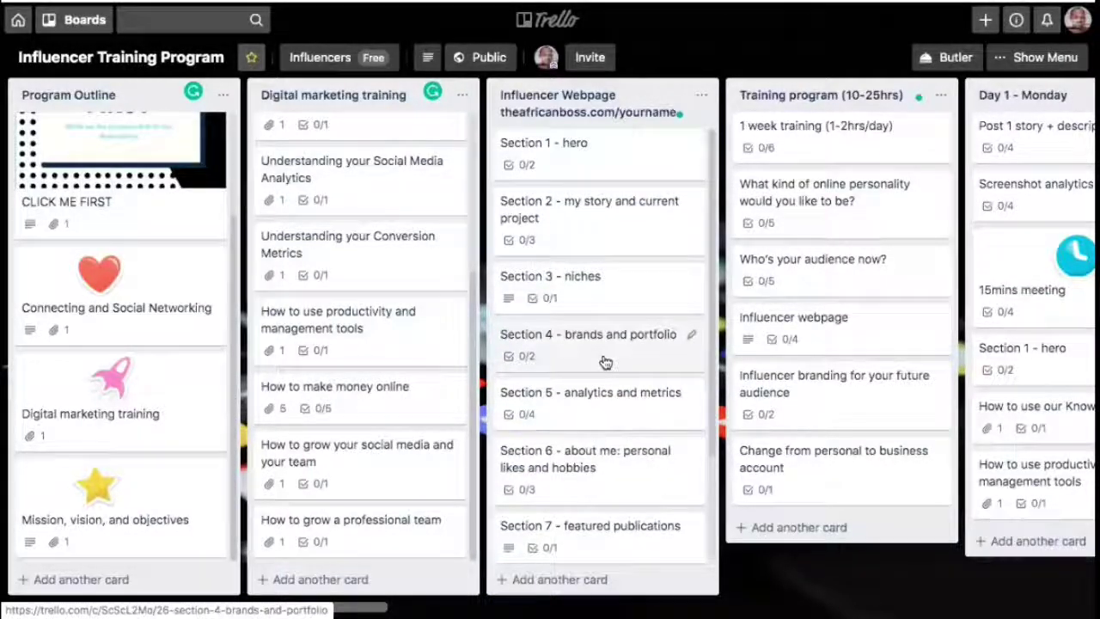
{"action": "scroll", "coordinate": [605, 362], "scroll_direction": "down", "scroll_amount": 4}
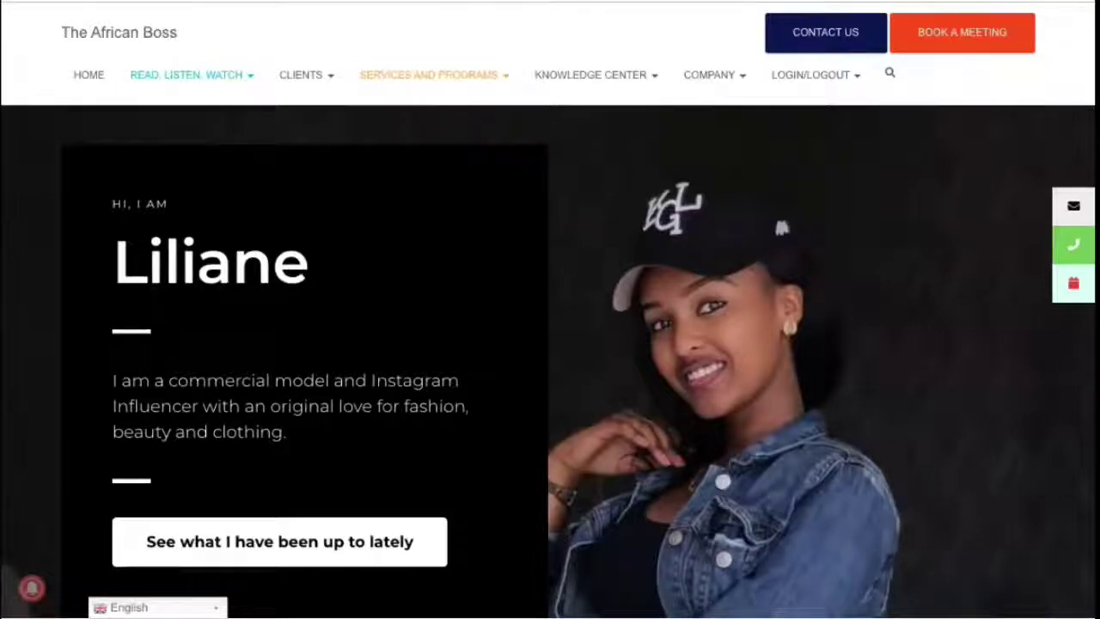
Examine the sample influencer webpage on The African Boss site, from its hero section through the brands, campaign numbers and Instagram growth sections
{"action": "scroll", "coordinate": [550, 344], "scroll_direction": "down", "scroll_amount": 1}
{"action": "scroll", "coordinate": [258, 309], "scroll_direction": "down", "scroll_amount": 8}
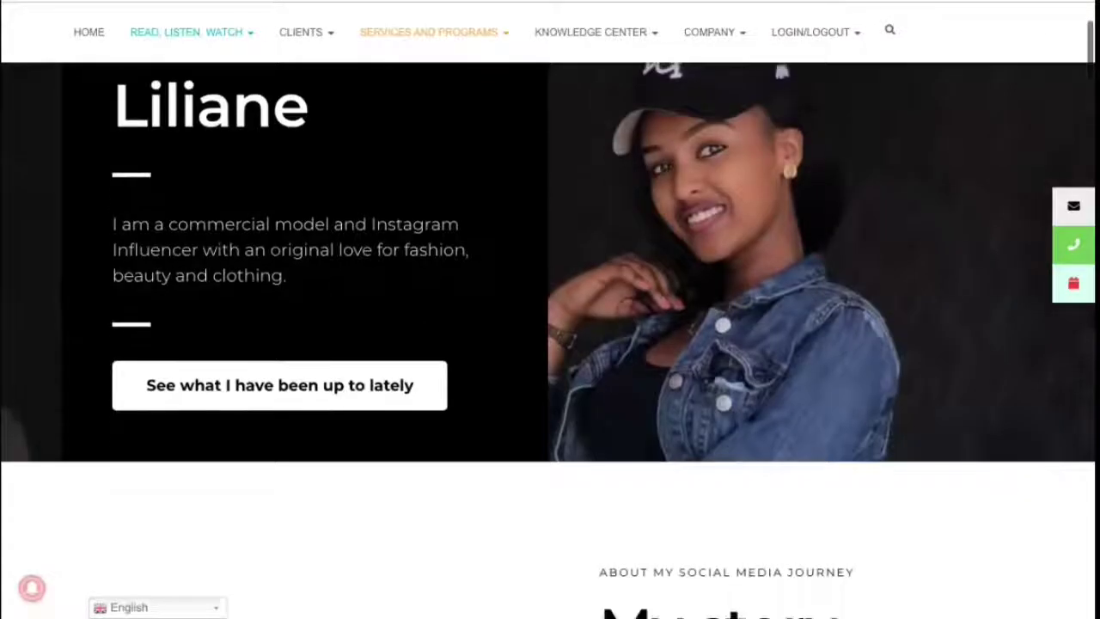
{"action": "scroll", "coordinate": [676, 216], "scroll_direction": "down", "scroll_amount": 8}
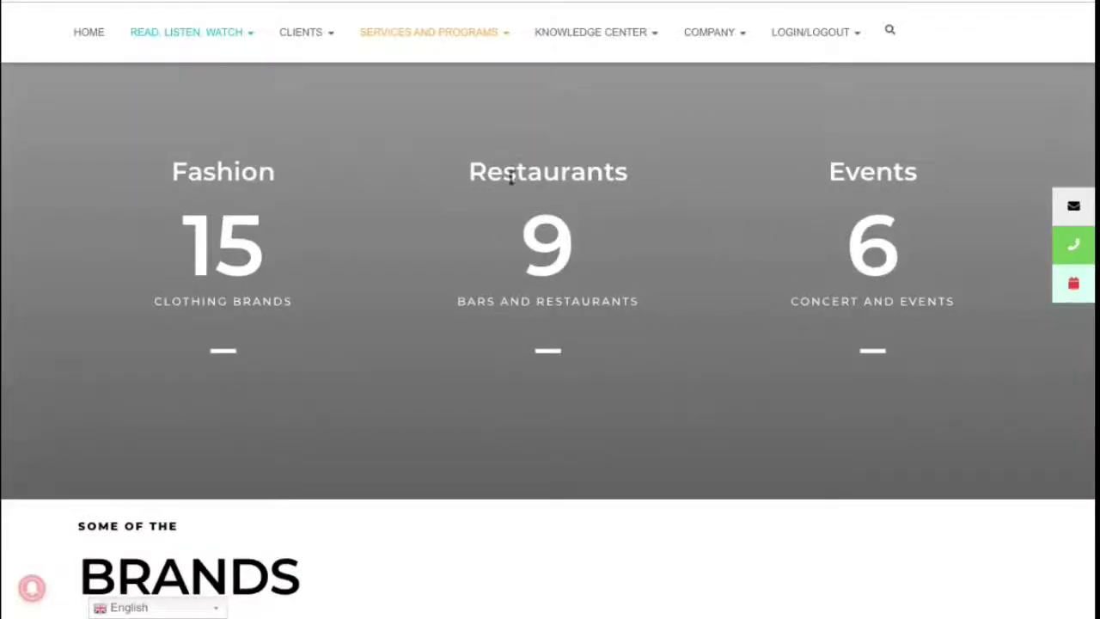
{"action": "scroll", "coordinate": [658, 330], "scroll_direction": "down", "scroll_amount": 6}
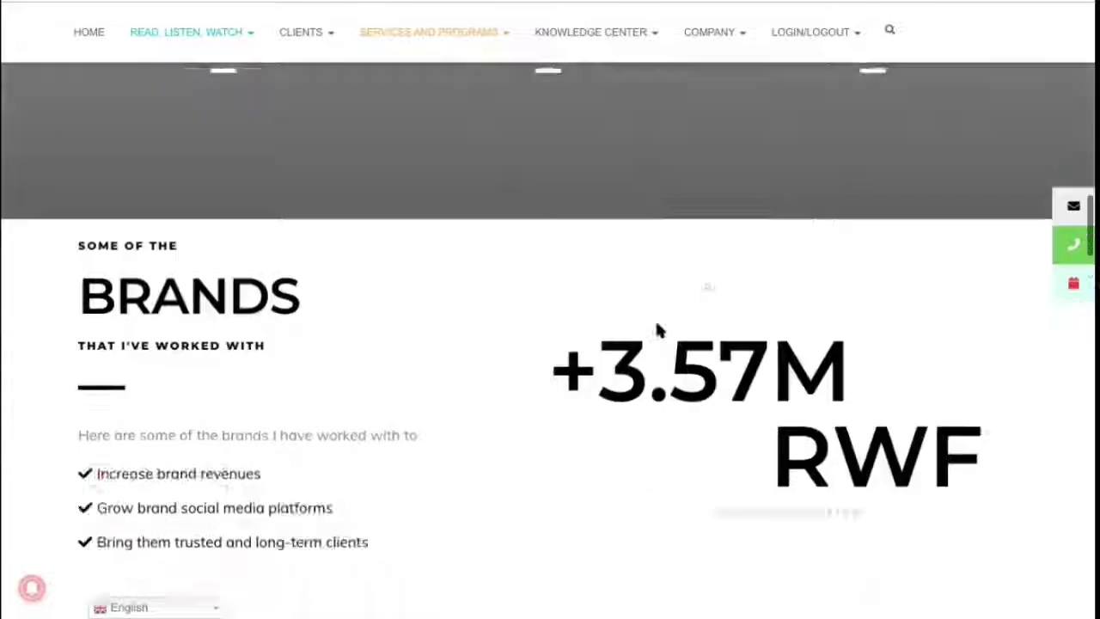
{"action": "scroll", "coordinate": [607, 284], "scroll_direction": "down", "scroll_amount": 3}
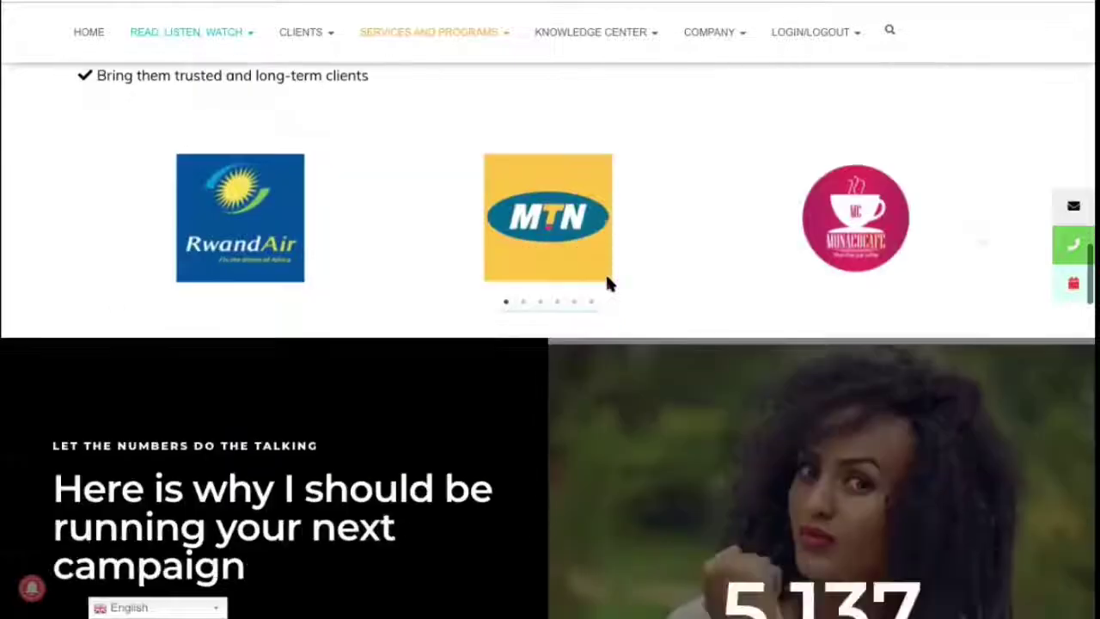
{"action": "scroll", "coordinate": [751, 180], "scroll_direction": "down", "scroll_amount": 3}
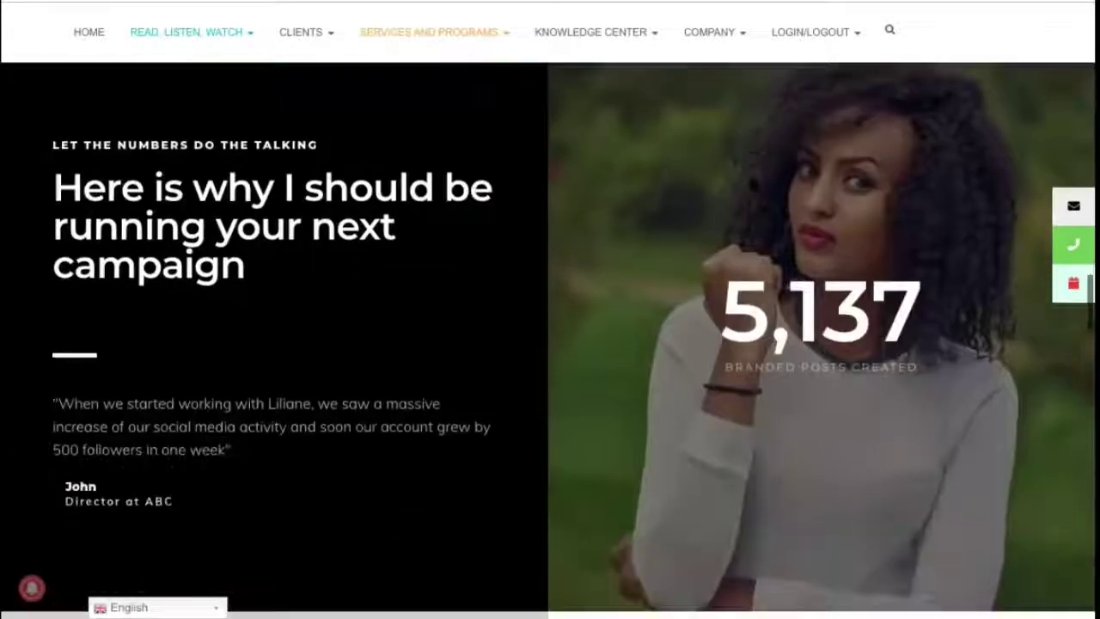
{"action": "scroll", "coordinate": [839, 271], "scroll_direction": "down", "scroll_amount": 2}
{"action": "scroll", "coordinate": [839, 273], "scroll_direction": "down", "scroll_amount": 10}
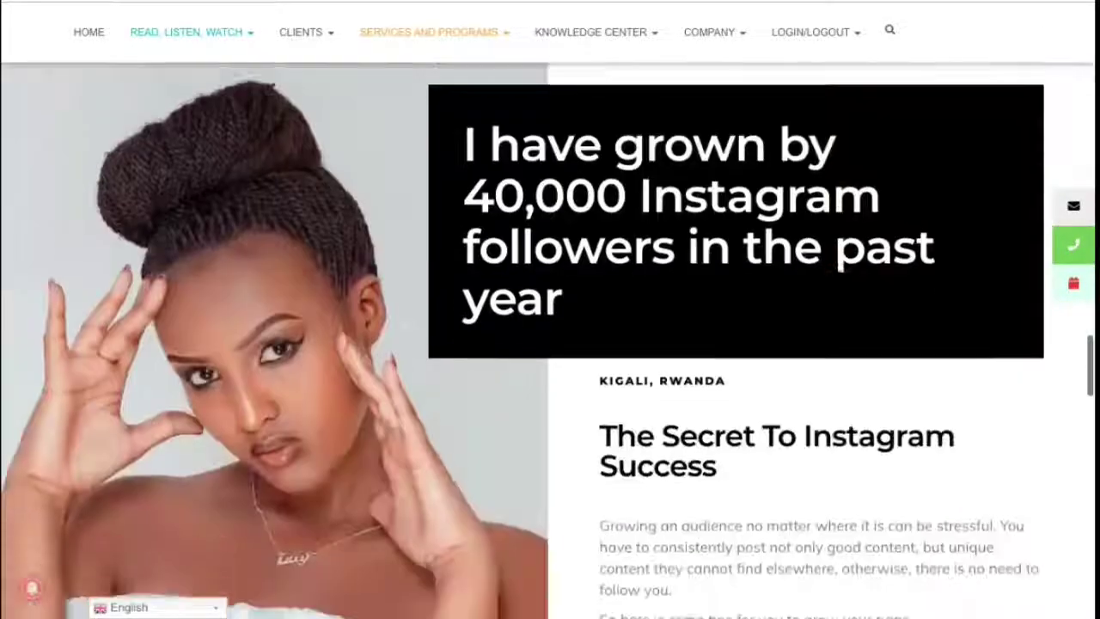
{"action": "scroll", "coordinate": [840, 274], "scroll_direction": "down", "scroll_amount": 10}
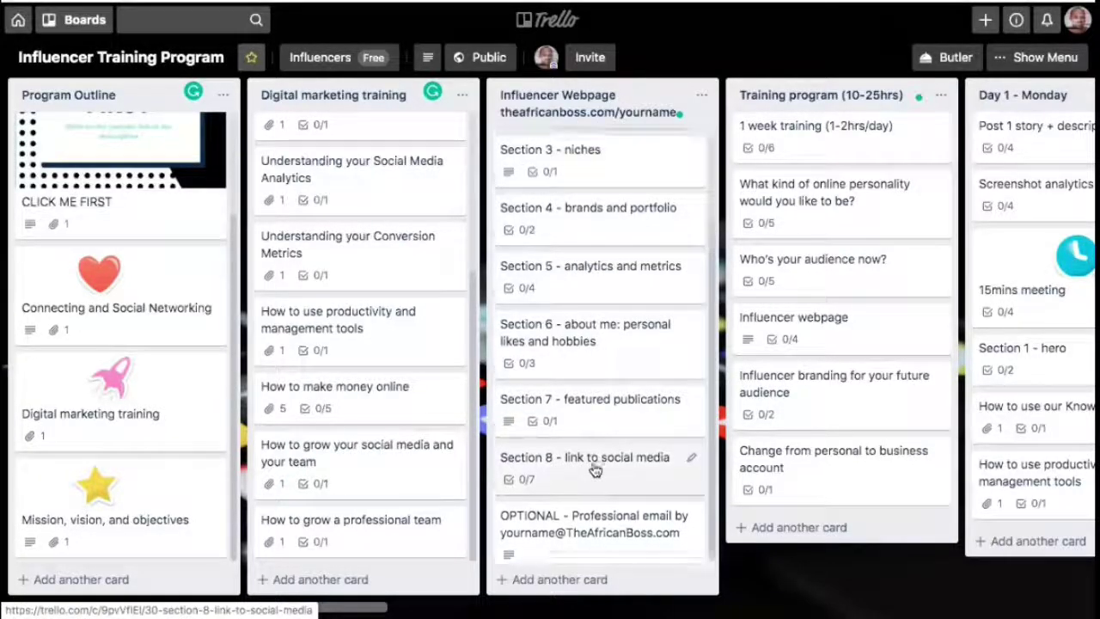
Browse the Trello board from the Influencer Webpage list through Training program to the Day 1 - Monday list and the following days
{"action": "scroll", "coordinate": [598, 454], "scroll_direction": "up", "scroll_amount": 3}
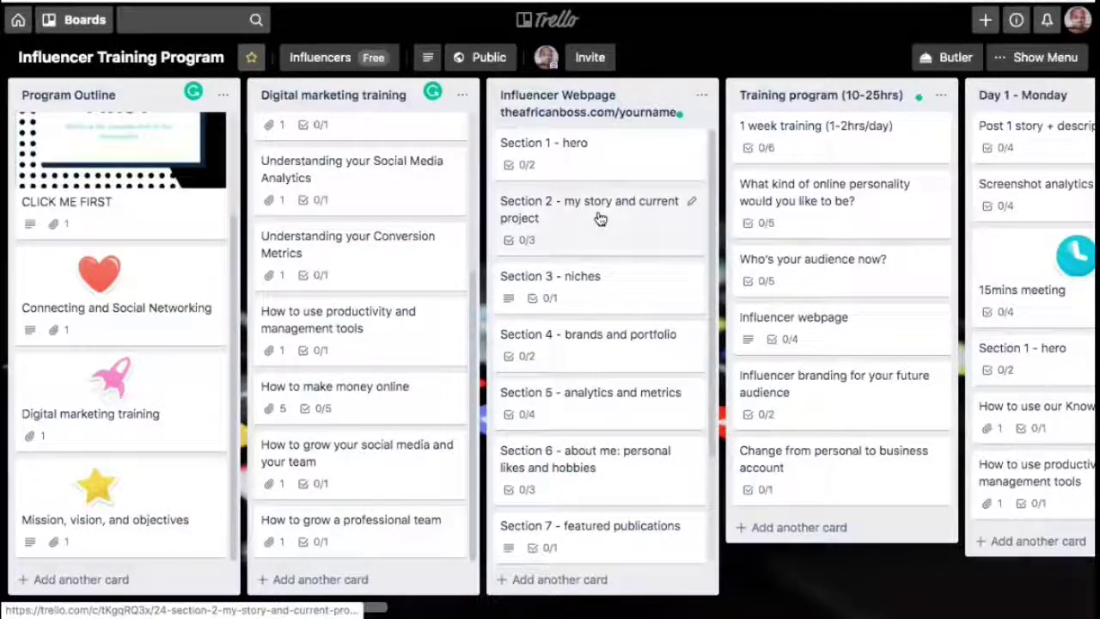
{"action": "scroll", "coordinate": [600, 220], "scroll_direction": "right", "scroll_amount": 5}
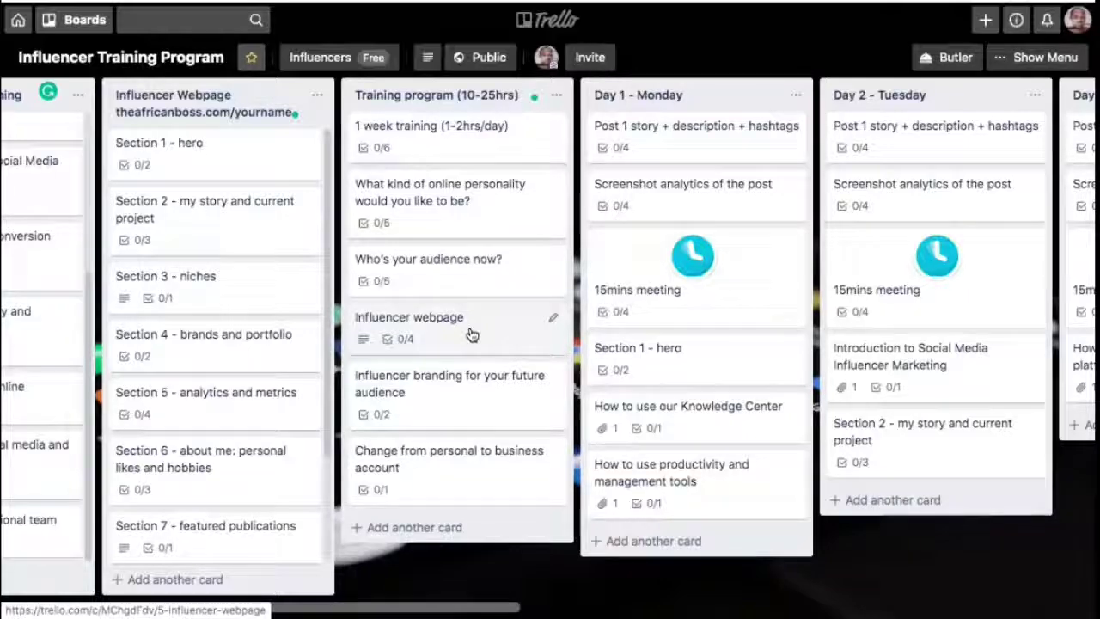
{"action": "scroll", "coordinate": [471, 333], "scroll_direction": "right", "scroll_amount": 5}
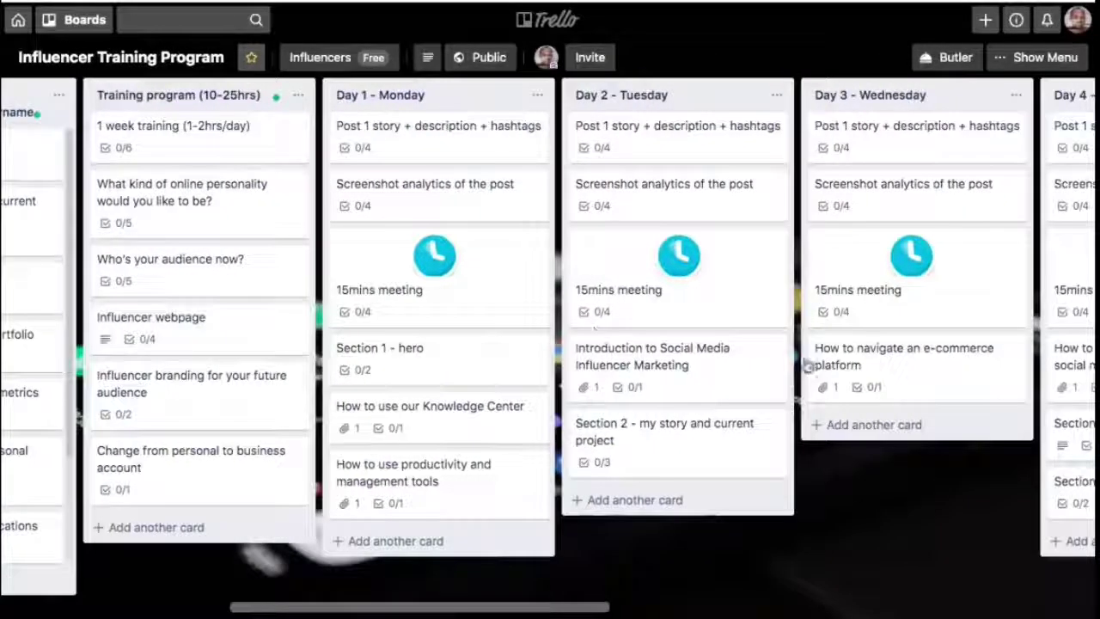
{"action": "scroll", "coordinate": [806, 366], "scroll_direction": "right", "scroll_amount": 1}
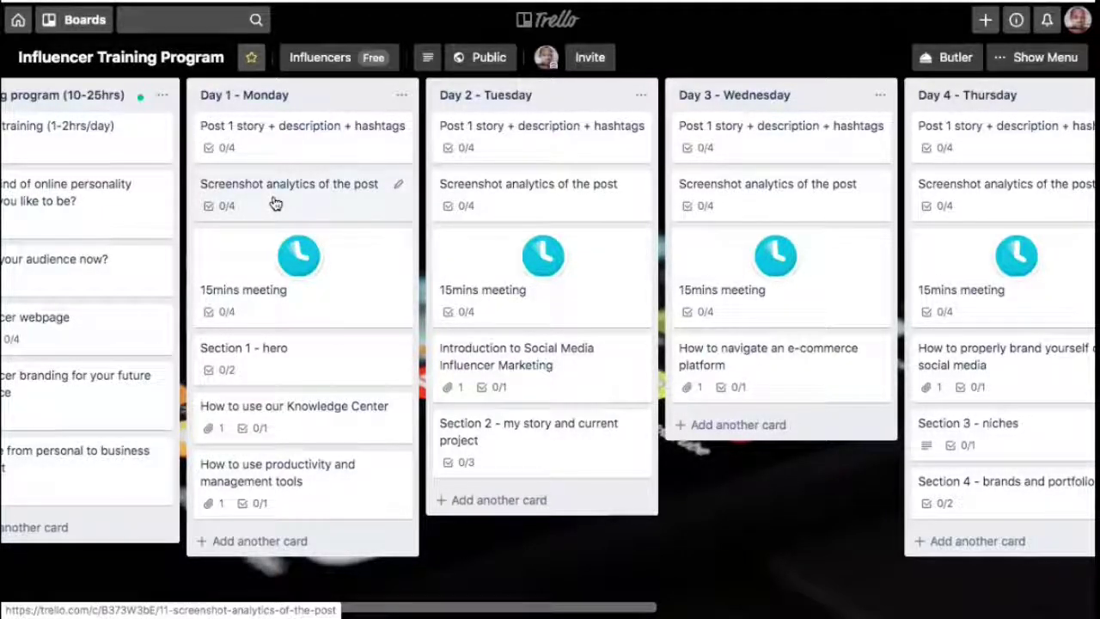
Review the checklist of the 15mins meeting card in the Day 1 - Monday list
{"action": "left_click", "coordinate": [346, 298]}
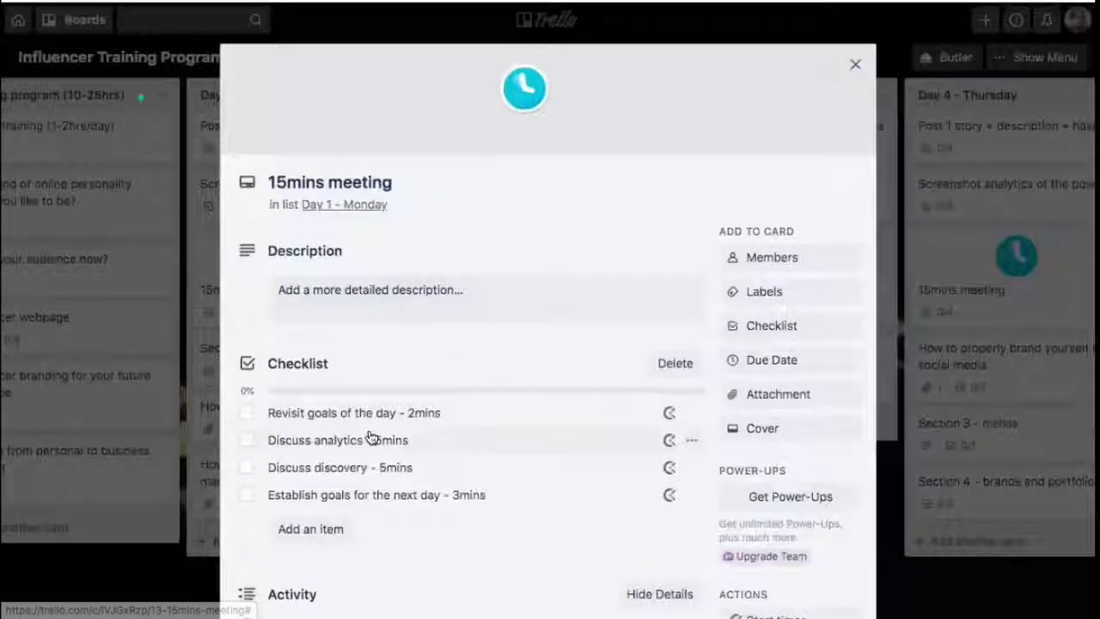
{"action": "scroll", "coordinate": [370, 434], "scroll_direction": "down", "scroll_amount": 2}
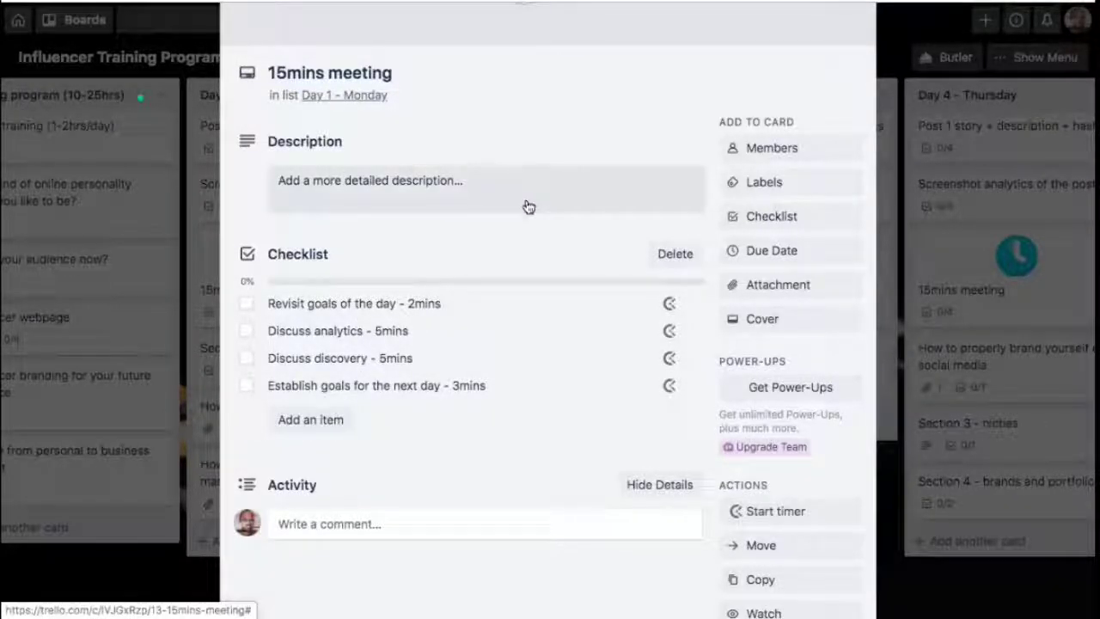
{"action": "key", "text": "Escape"}
View the How to use our Knowledge Center card and the Section 1 - hero card in the Day 1 - Monday list
{"action": "left_click", "coordinate": [335, 423]}
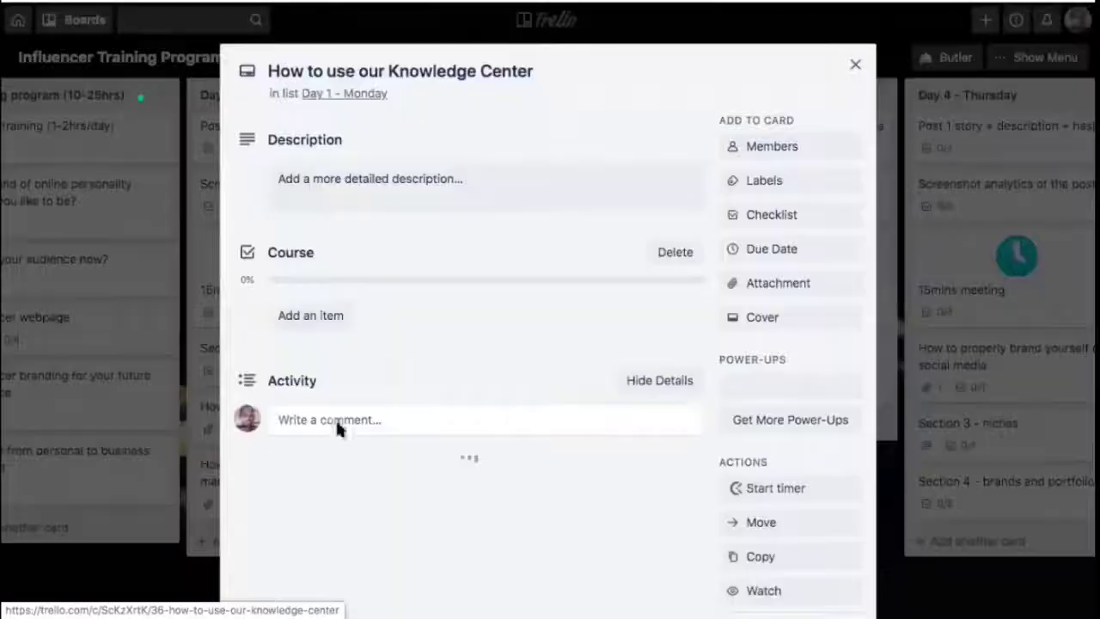
{"action": "key", "text": "Escape"}
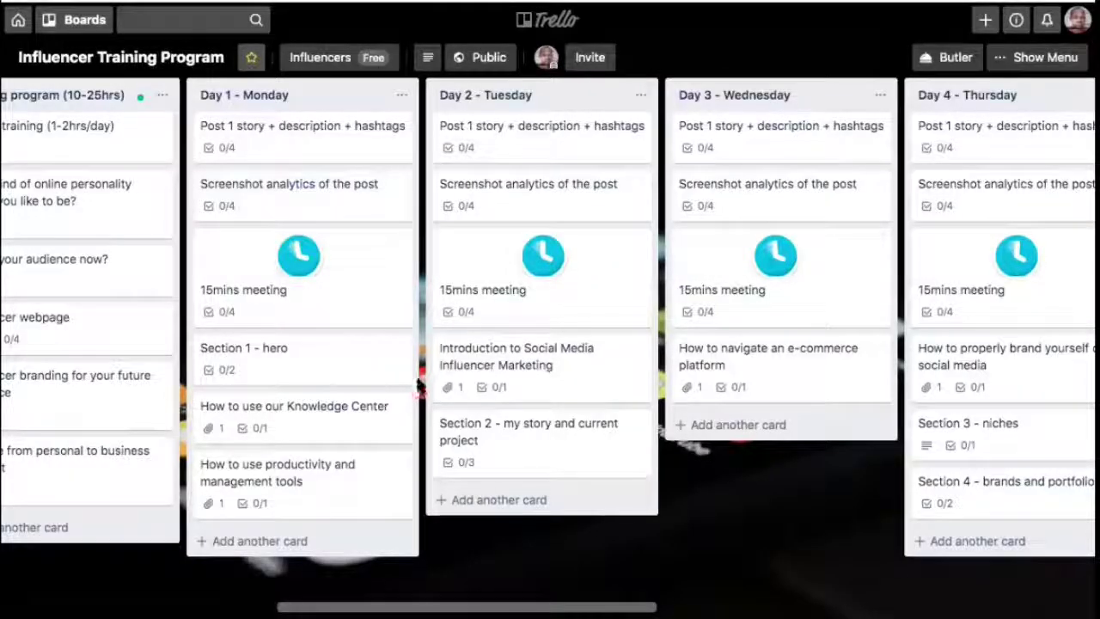
{"action": "left_click", "coordinate": [296, 355]}
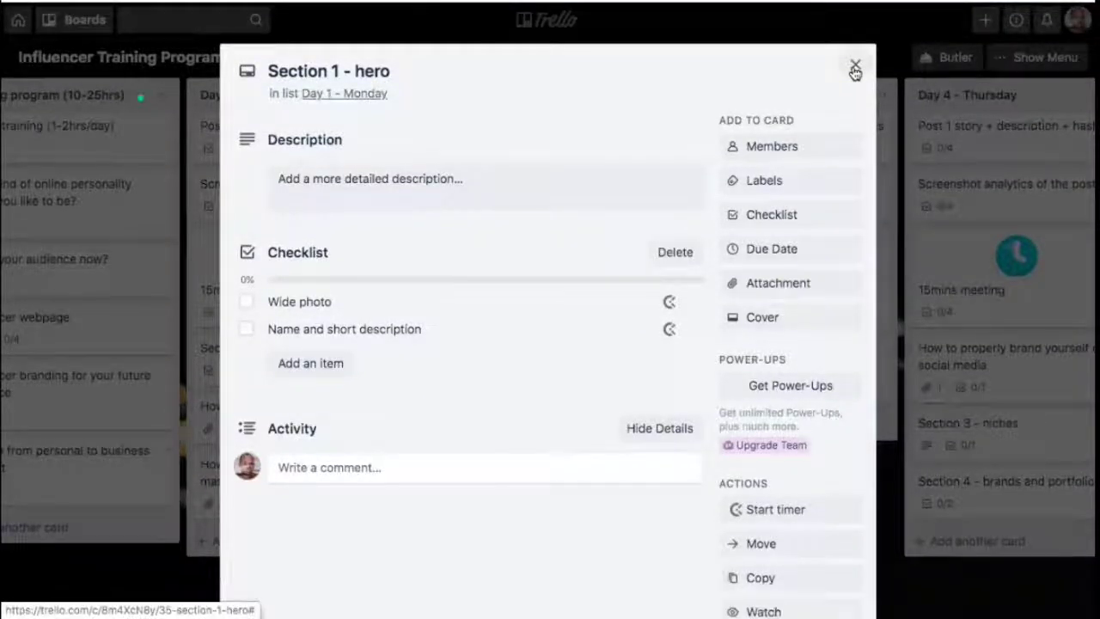
Close the Section 1 - hero card and browse the daily lists from Day 2 - Tuesday through Final Day - Recap and decision
{"action": "left_click", "coordinate": [855, 72]}
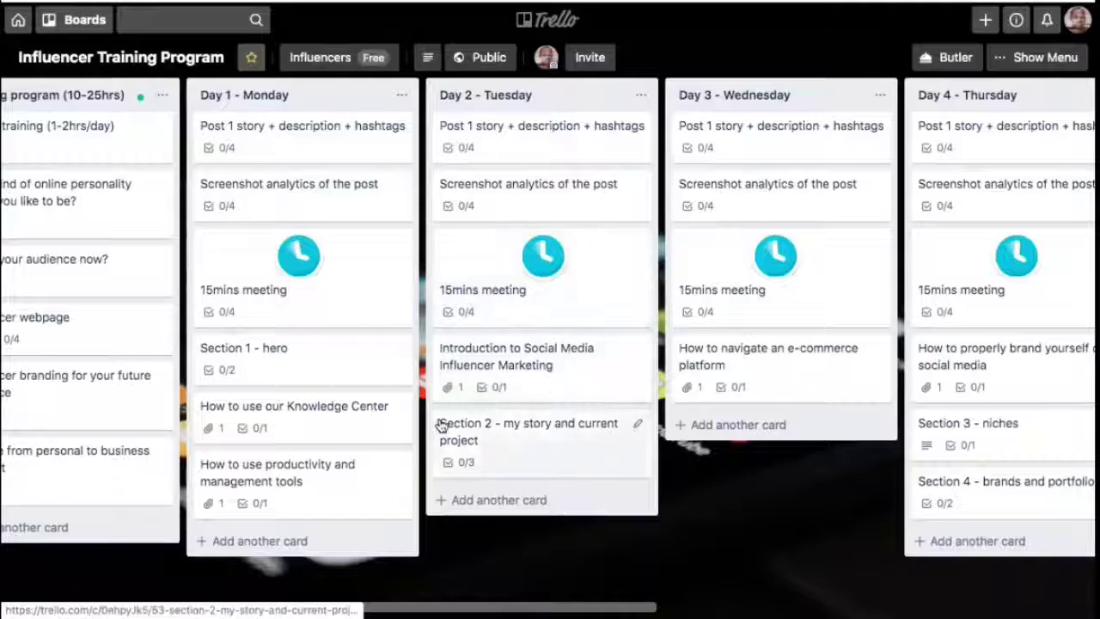
{"action": "scroll", "coordinate": [550, 369], "scroll_direction": "right", "scroll_amount": 5}
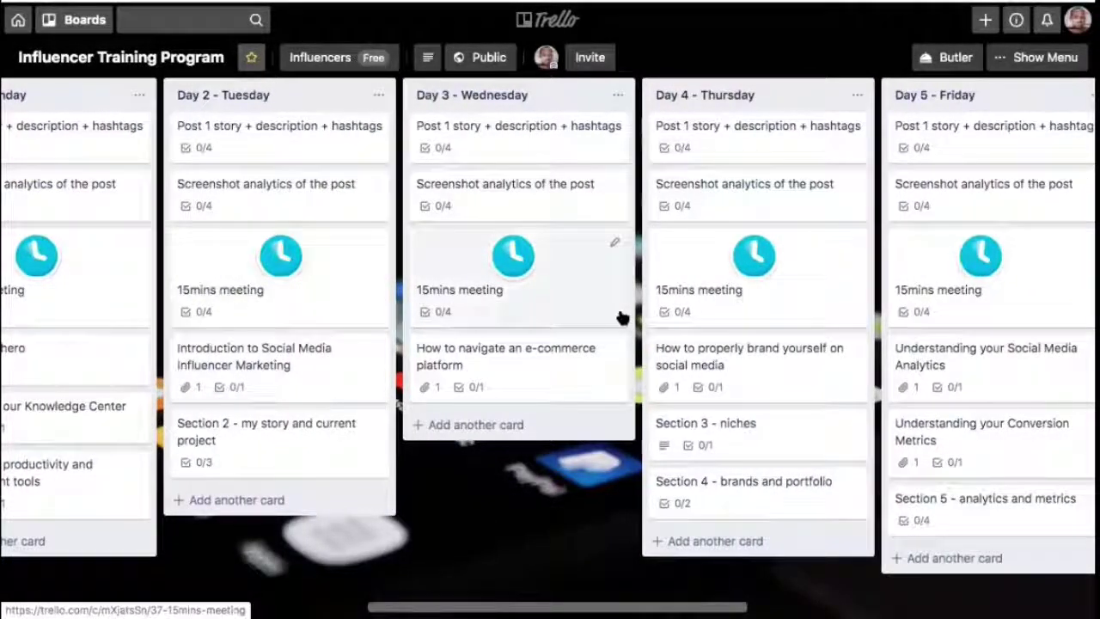
{"action": "scroll", "coordinate": [623, 315], "scroll_direction": "right", "scroll_amount": 5}
{"action": "scroll", "coordinate": [622, 318], "scroll_direction": "right", "scroll_amount": 1}
{"action": "scroll", "coordinate": [622, 318], "scroll_direction": "left", "scroll_amount": 4}
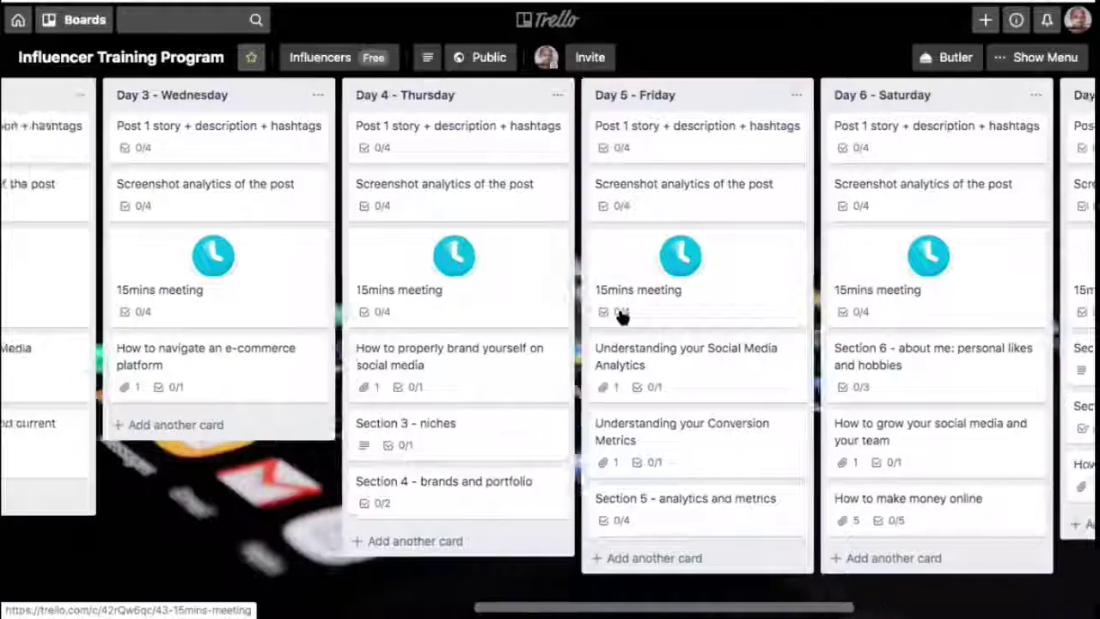
{"action": "scroll", "coordinate": [622, 318], "scroll_direction": "left", "scroll_amount": 3}
{"action": "scroll", "coordinate": [622, 318], "scroll_direction": "right", "scroll_amount": 4}
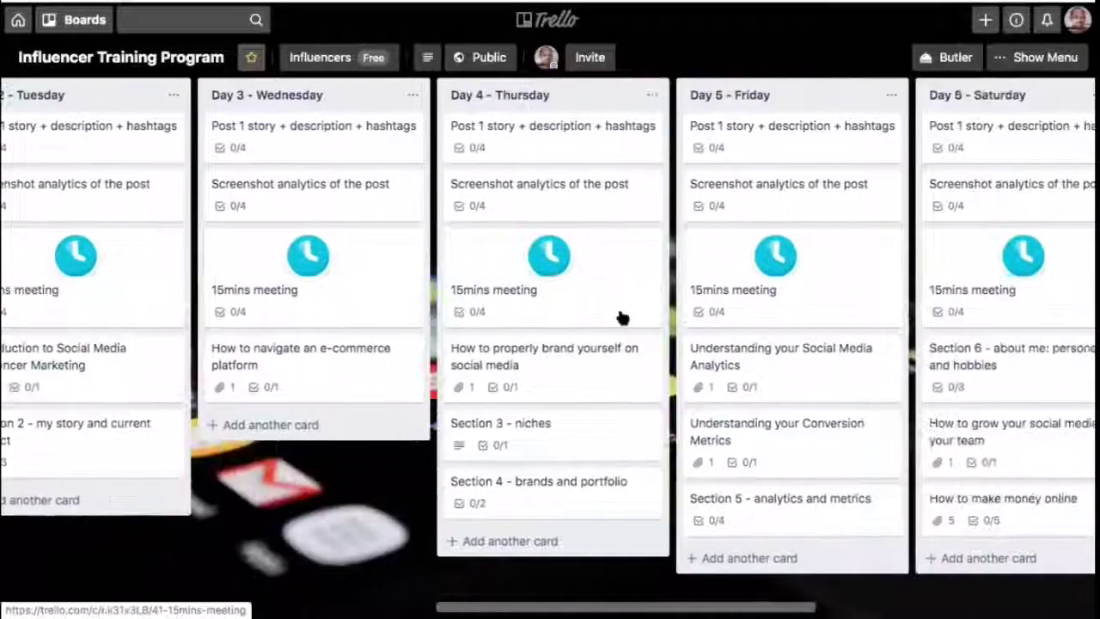
{"action": "scroll", "coordinate": [622, 319], "scroll_direction": "right", "scroll_amount": 10}
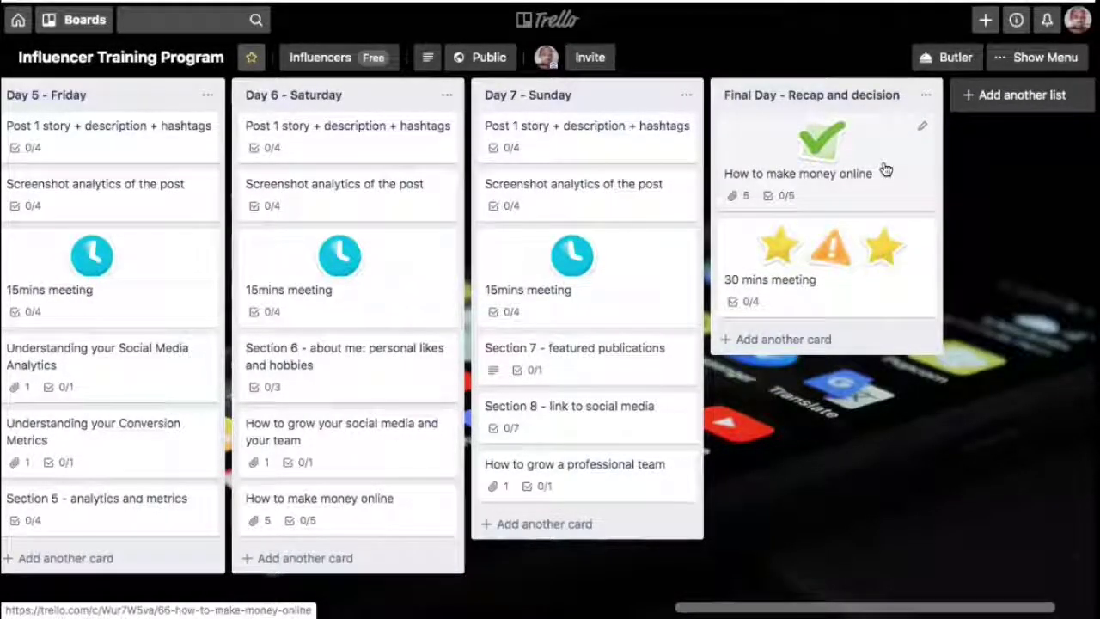
Review the How to make money online card's attachments and the 30 mins meeting card's checklist in the Final Day - Recap and decision list
{"action": "left_click", "coordinate": [886, 169]}
{"action": "scroll", "coordinate": [457, 418], "scroll_direction": "down", "scroll_amount": 5}
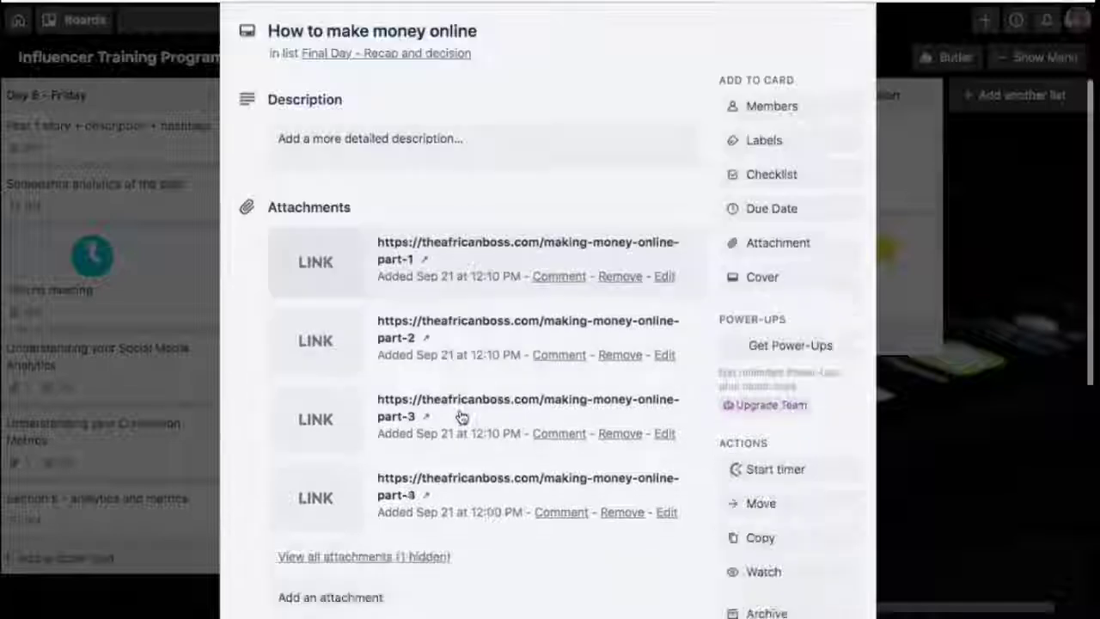
{"action": "scroll", "coordinate": [695, 152], "scroll_direction": "up", "scroll_amount": 5}
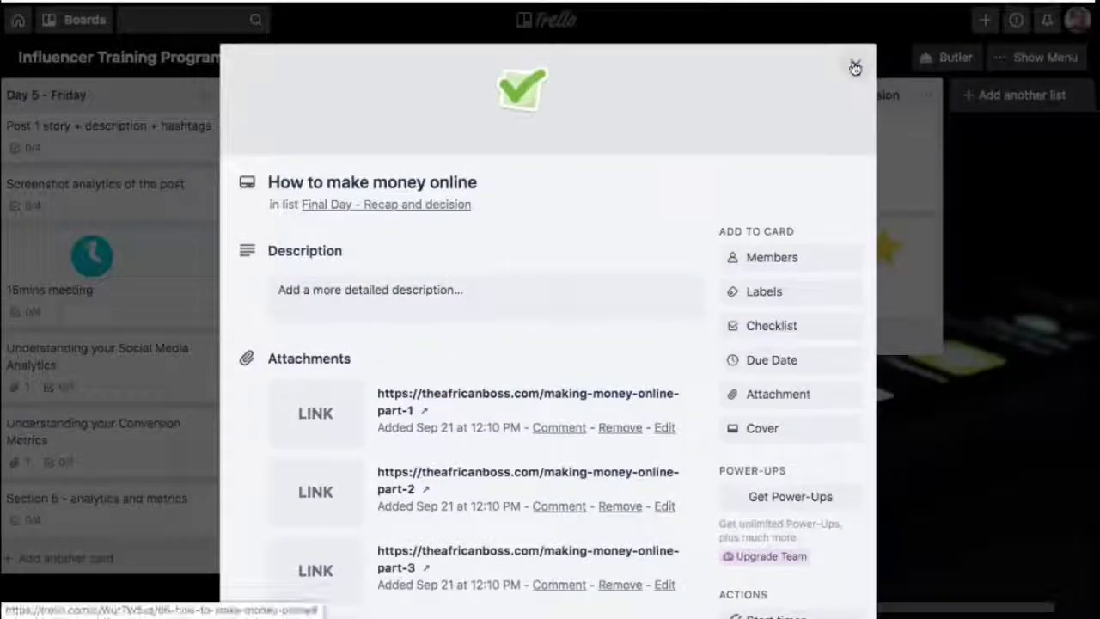
{"action": "left_click", "coordinate": [855, 67]}
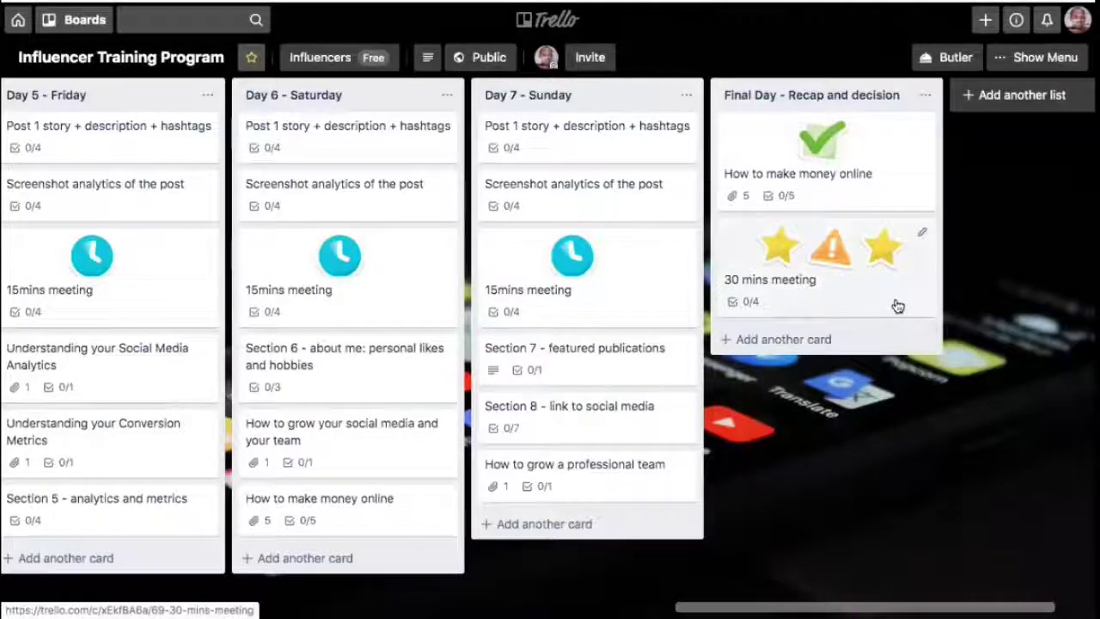
{"action": "left_click", "coordinate": [894, 301]}
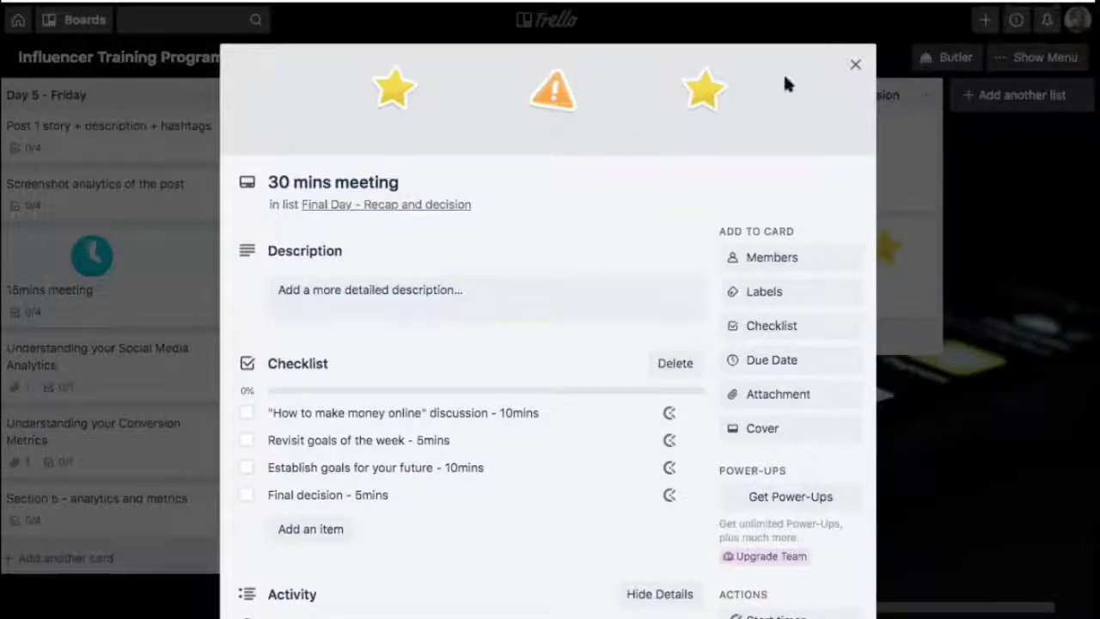
{"action": "left_click", "coordinate": [855, 69]}
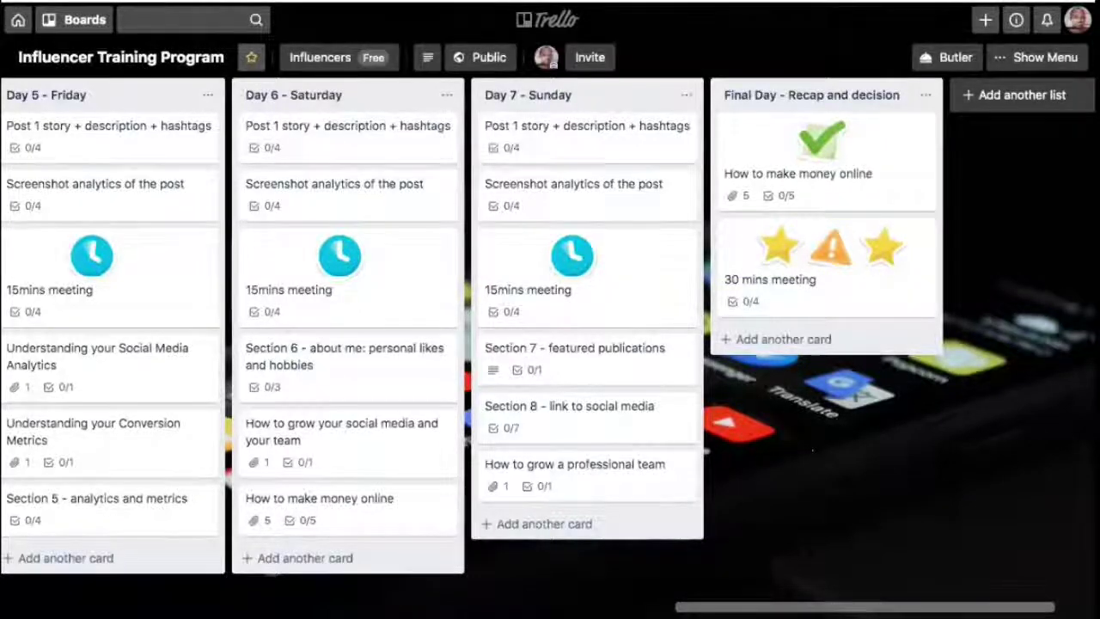
Browse the board back from the Final Day list through the daily lists to the Digital marketing training list
{"action": "scroll", "coordinate": [717, 589], "scroll_direction": "left", "scroll_amount": 2}
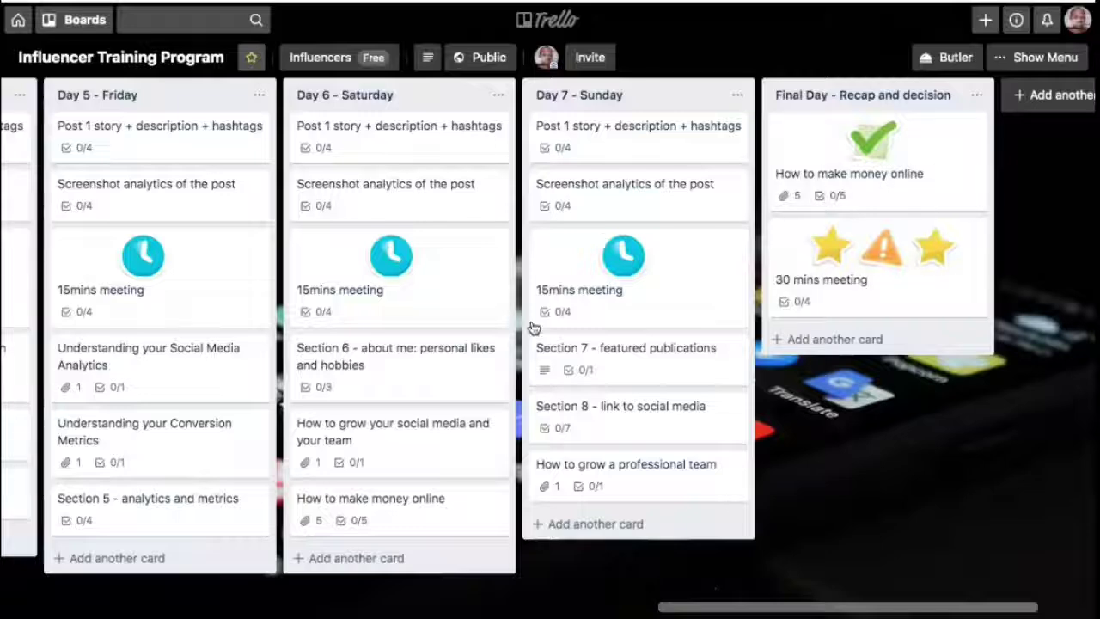
{"action": "scroll", "coordinate": [671, 406], "scroll_direction": "left", "scroll_amount": 5}
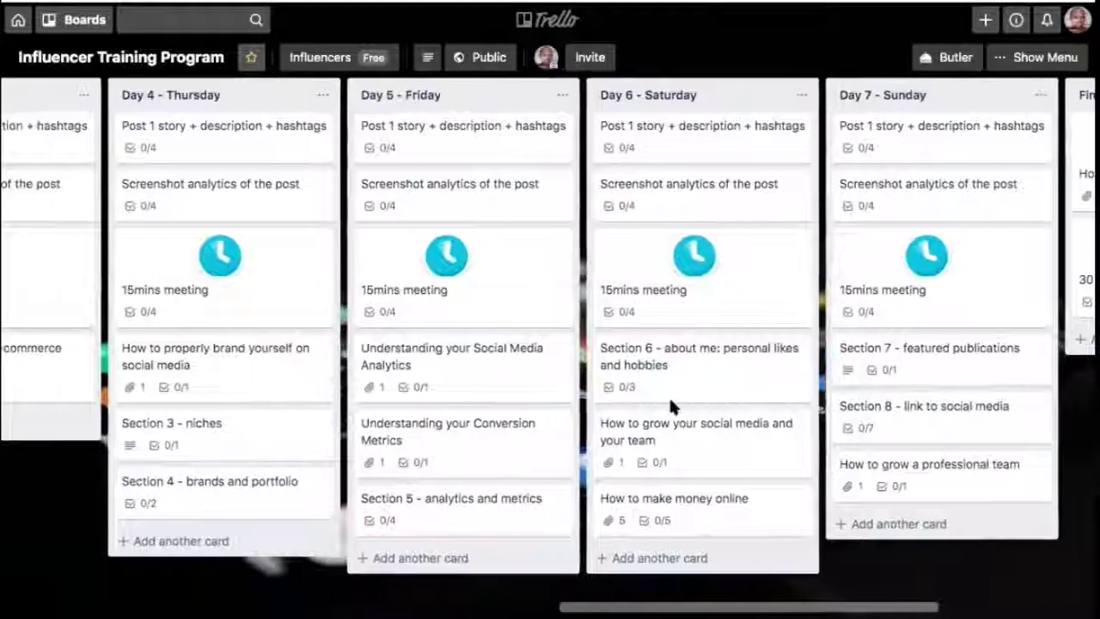
{"action": "scroll", "coordinate": [670, 407], "scroll_direction": "left", "scroll_amount": 4}
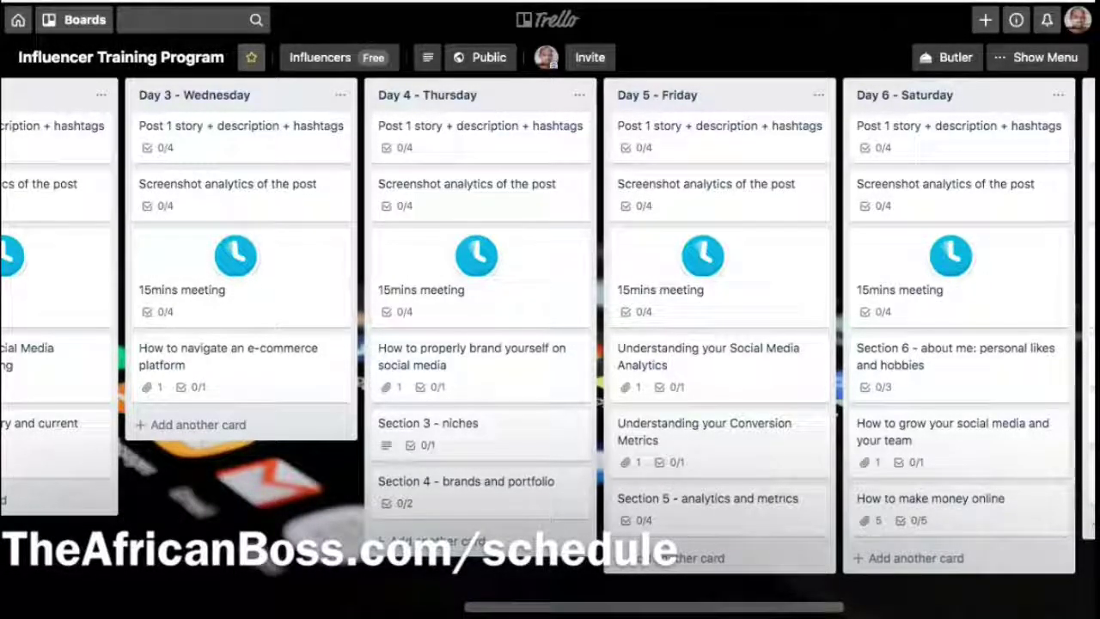
{"action": "scroll", "coordinate": [550, 327], "scroll_direction": "left", "scroll_amount": 3}
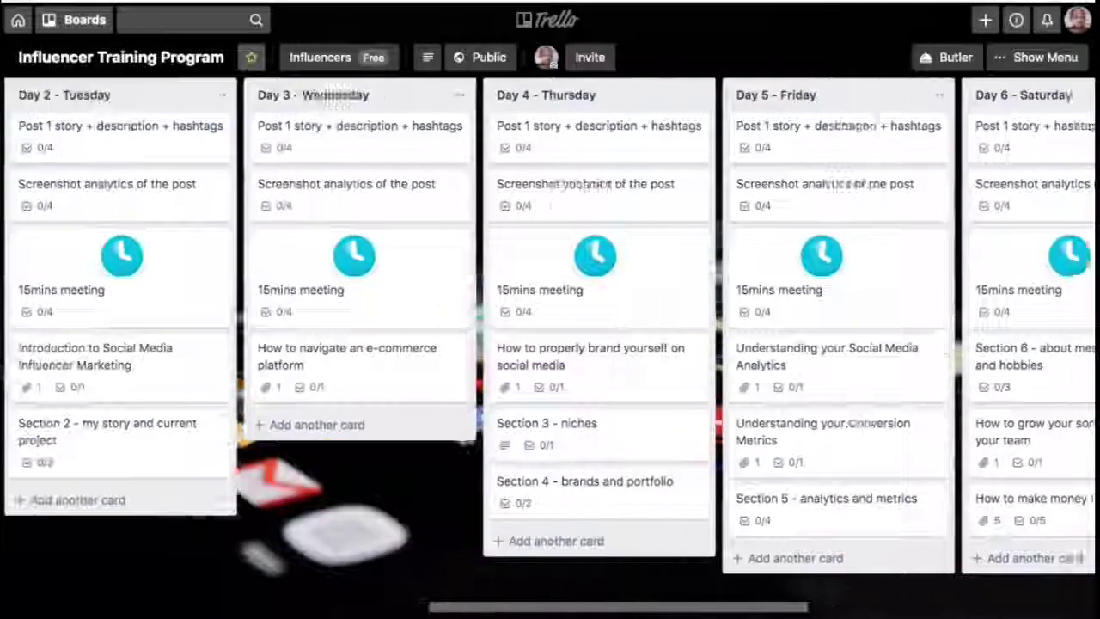
{"action": "scroll", "coordinate": [233, 515], "scroll_direction": "left", "scroll_amount": 5}
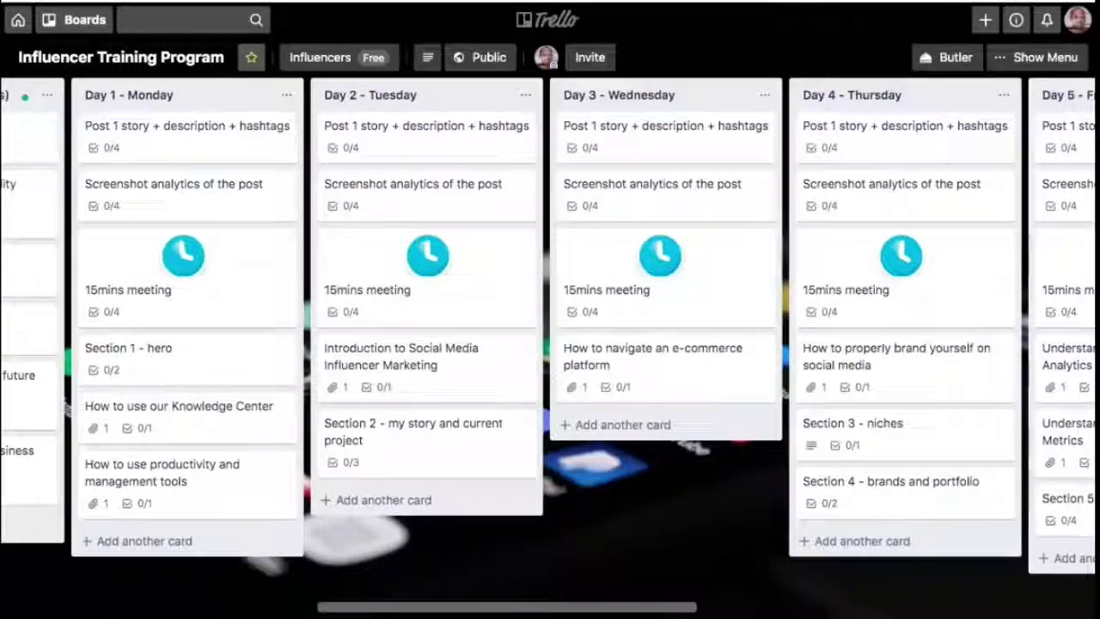
{"action": "scroll", "coordinate": [120, 593], "scroll_direction": "left", "scroll_amount": 8}
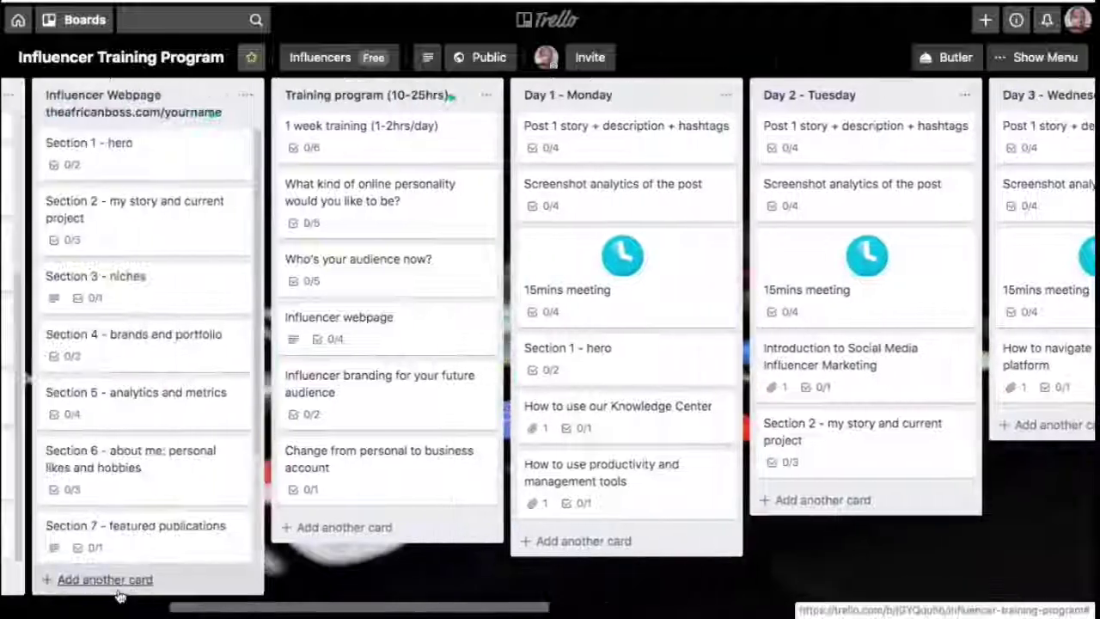
{"action": "scroll", "coordinate": [121, 596], "scroll_direction": "left", "scroll_amount": 5}
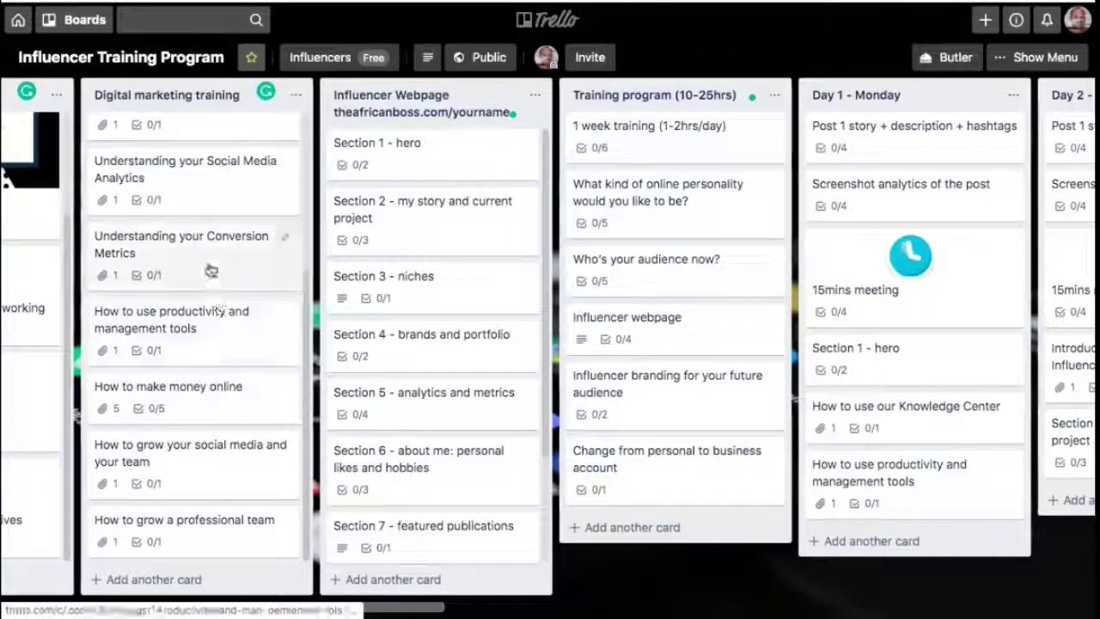
View the How to use our Knowledge Center card at the start of the Digital marketing training list and close it
{"action": "scroll", "coordinate": [211, 271], "scroll_direction": "up", "scroll_amount": 3}
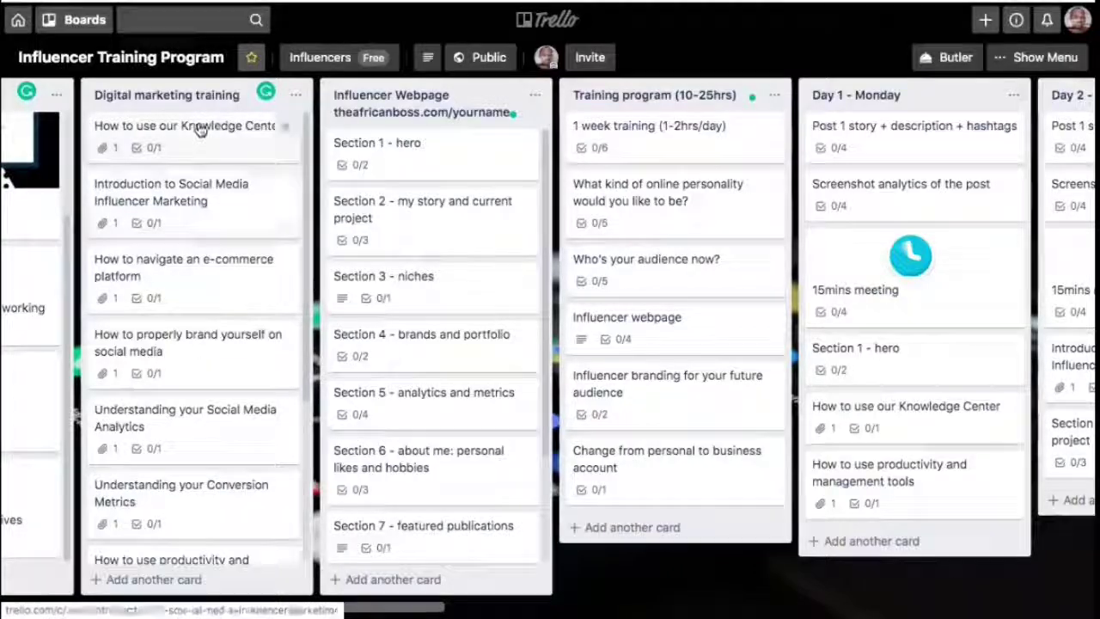
{"action": "left_click", "coordinate": [198, 128]}
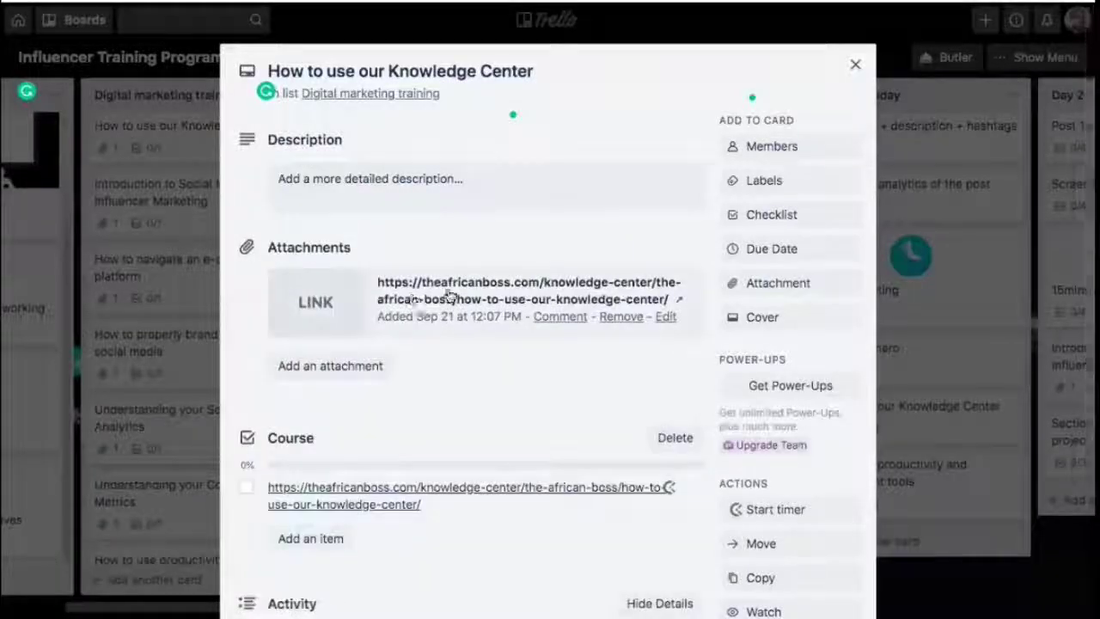
{"action": "left_click", "coordinate": [855, 68]}
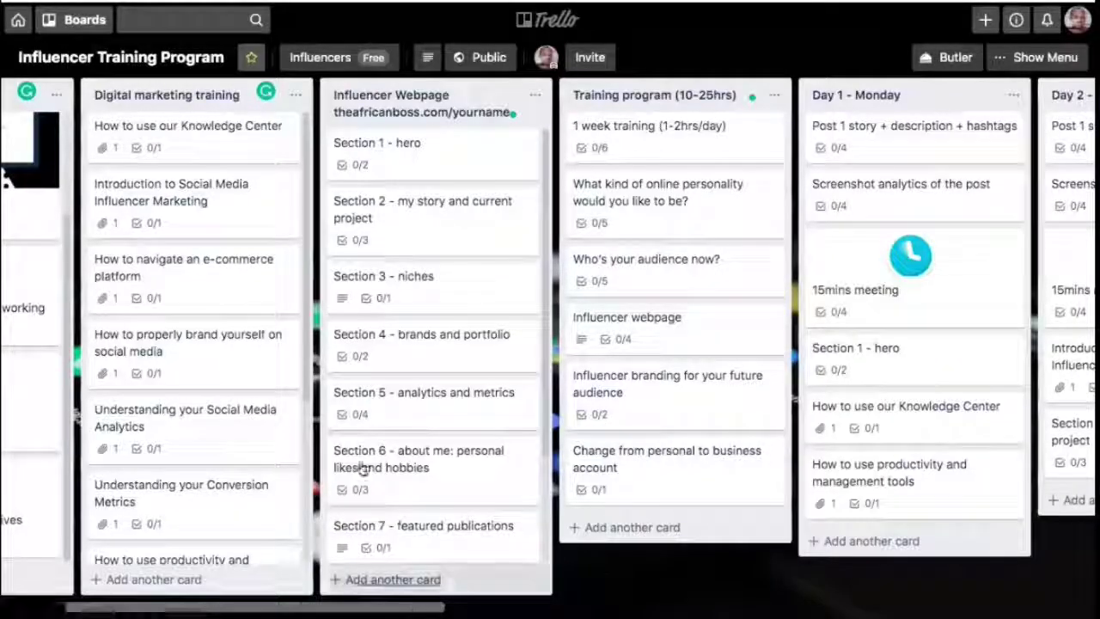
{"action": "mouse_move", "coordinate": [550, 1]}
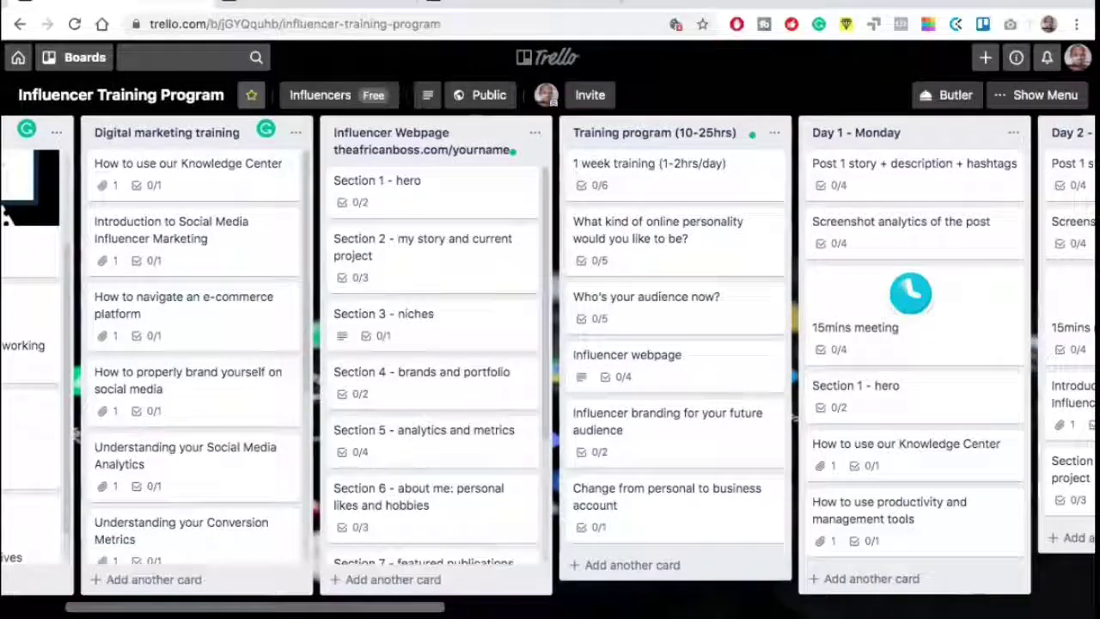